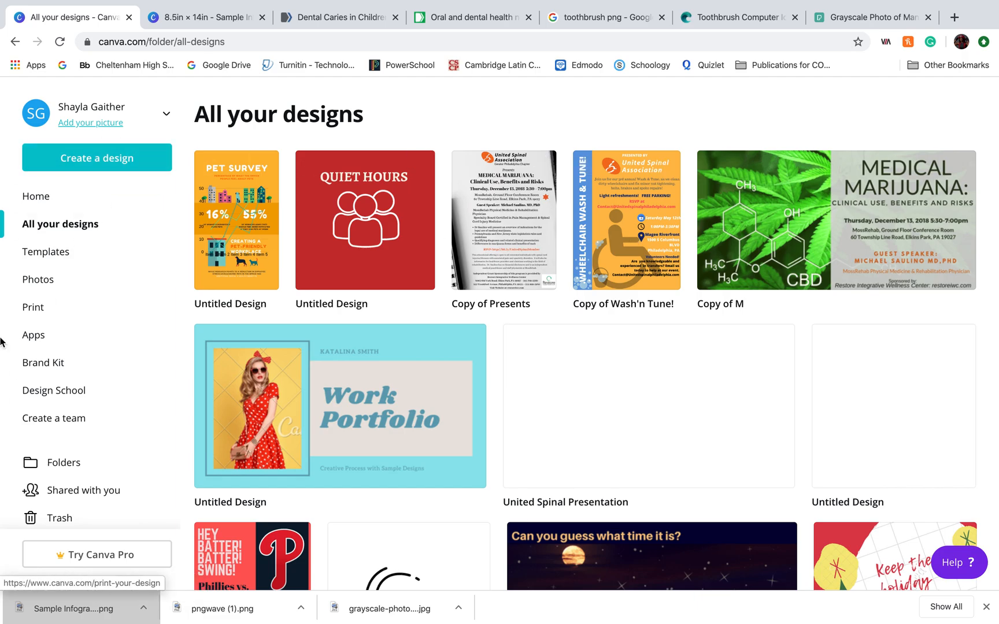
Create a blank design with custom dimensions of 8.5 × 14 inches.
{"action": "left_click", "coordinate": [147, 168]}
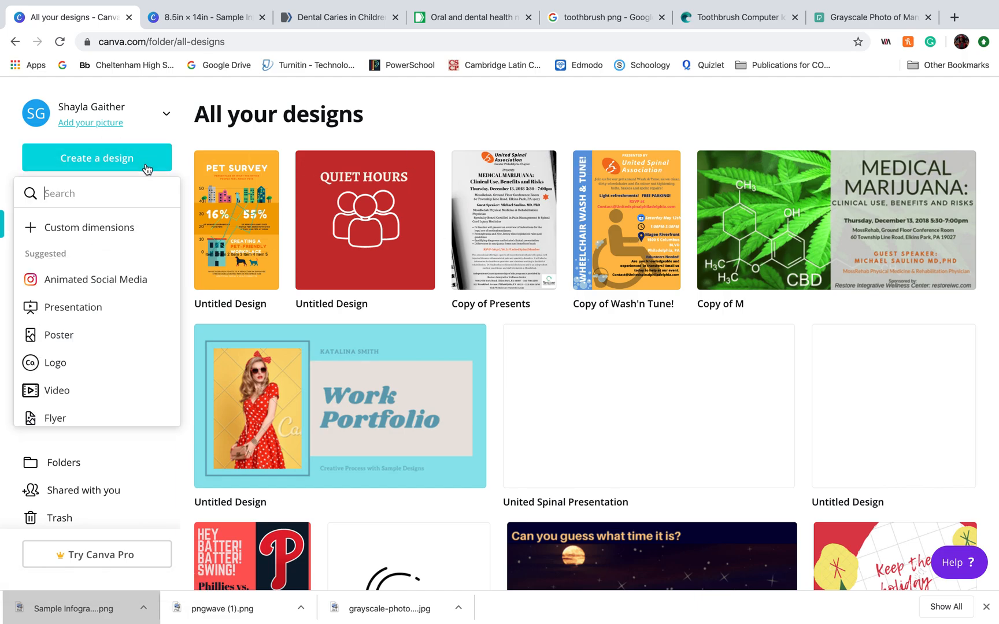
{"action": "left_click", "coordinate": [103, 241]}
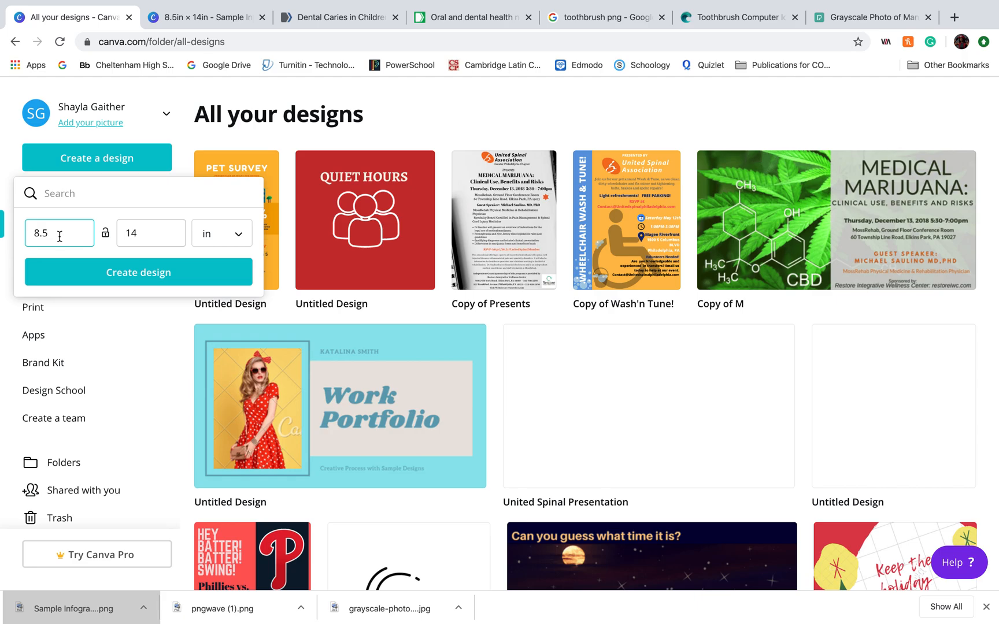
{"action": "left_click", "coordinate": [214, 234]}
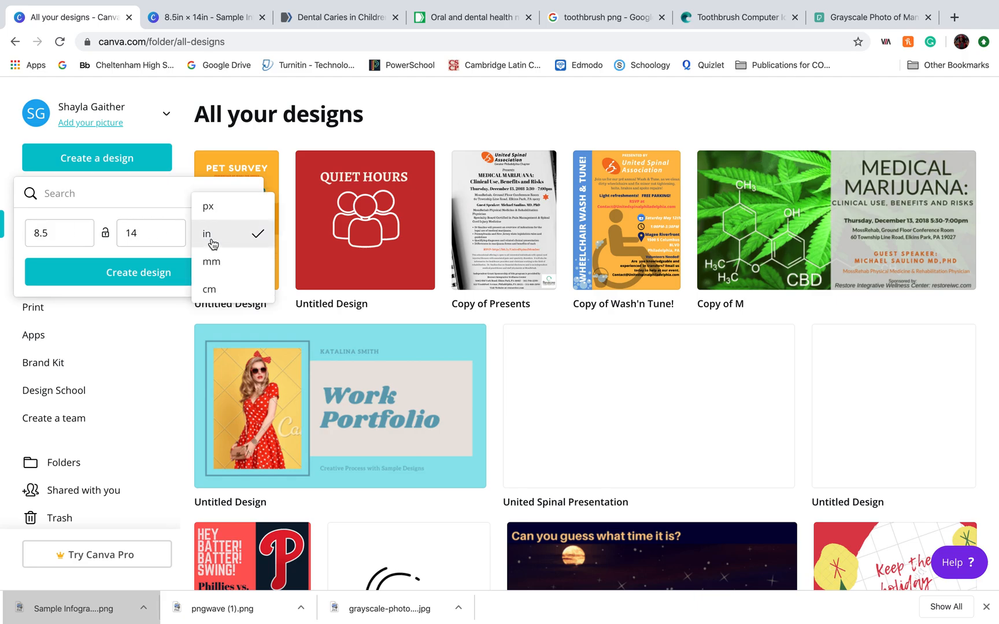
{"action": "left_click", "coordinate": [49, 231]}
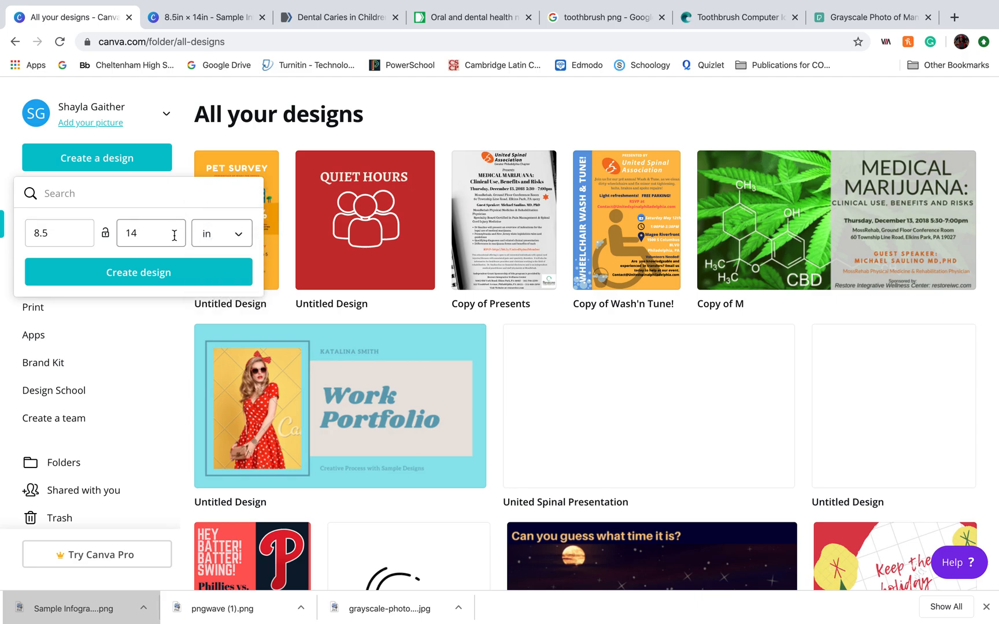
{"action": "left_click", "coordinate": [135, 233]}
{"action": "left_click", "coordinate": [217, 235]}
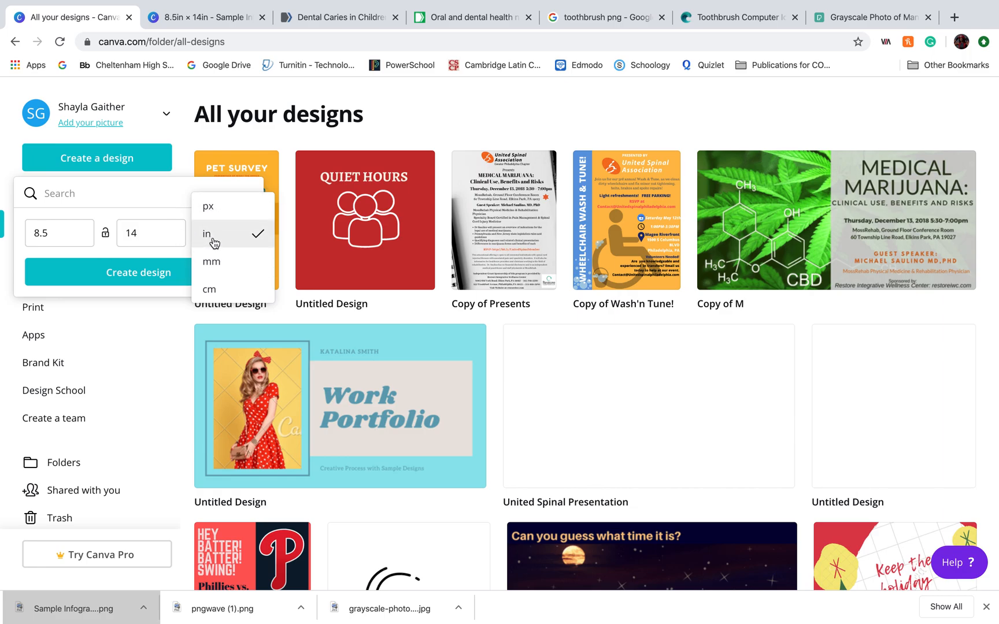
{"action": "left_click", "coordinate": [156, 281]}
{"action": "left_click", "coordinate": [156, 280]}
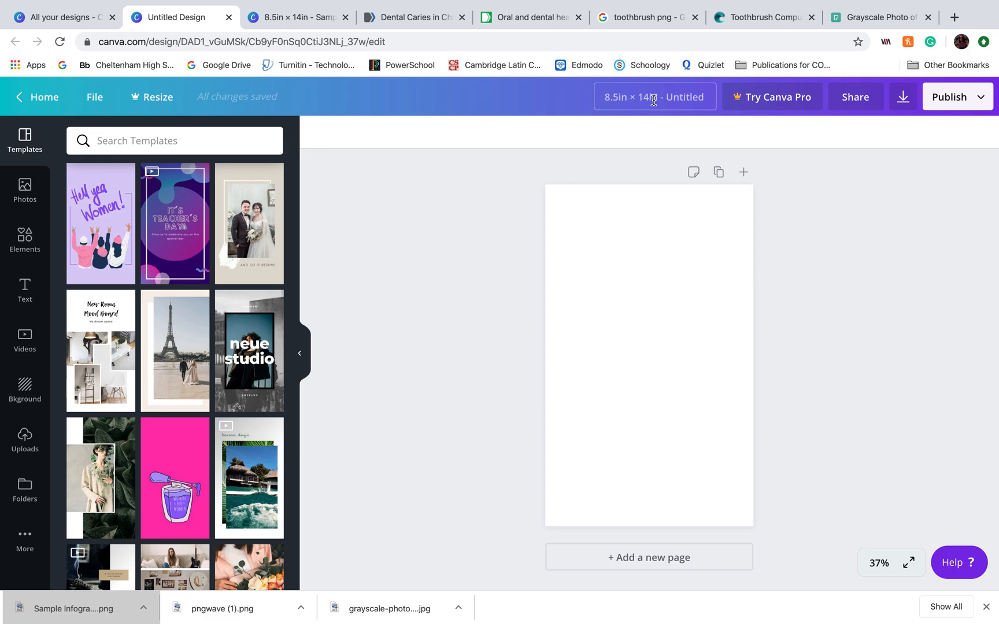
Rename the new design as "Sample".
{"action": "left_click_drag", "start_coordinate": [250, 242], "coordinate": [64, 403]}
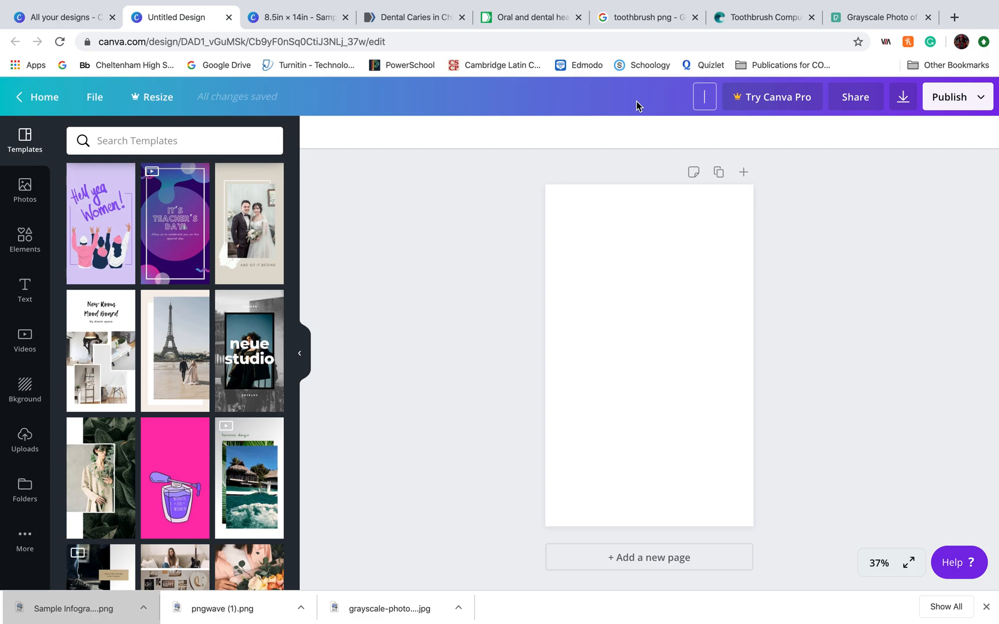
{"action": "type", "text": "Sample"}
{"action": "left_click", "coordinate": [664, 288]}
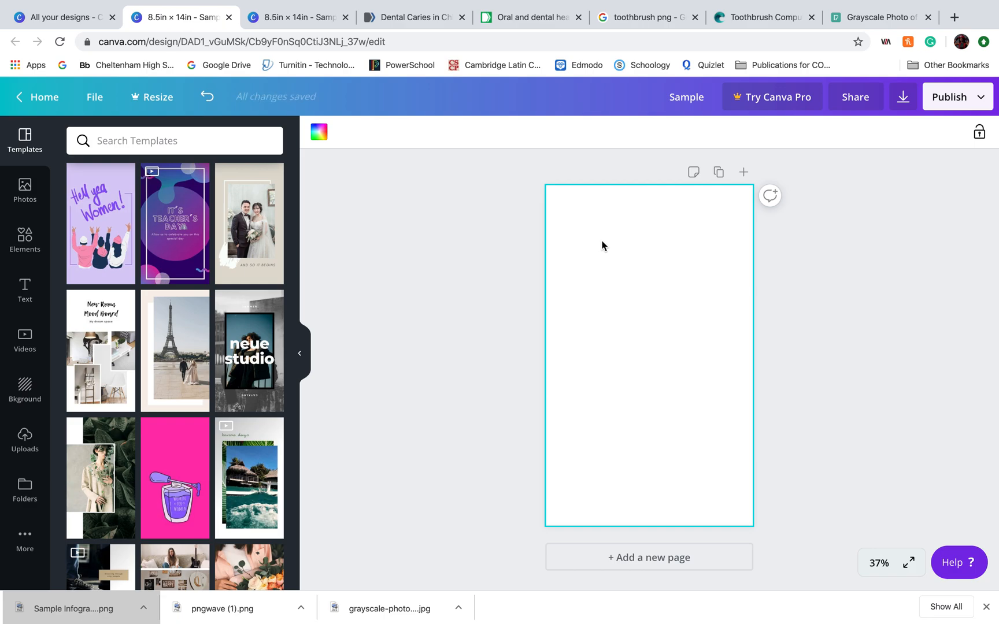
Try black, white, light gray, dark blue and light green from the default colors as the page background.
{"action": "left_click", "coordinate": [320, 133]}
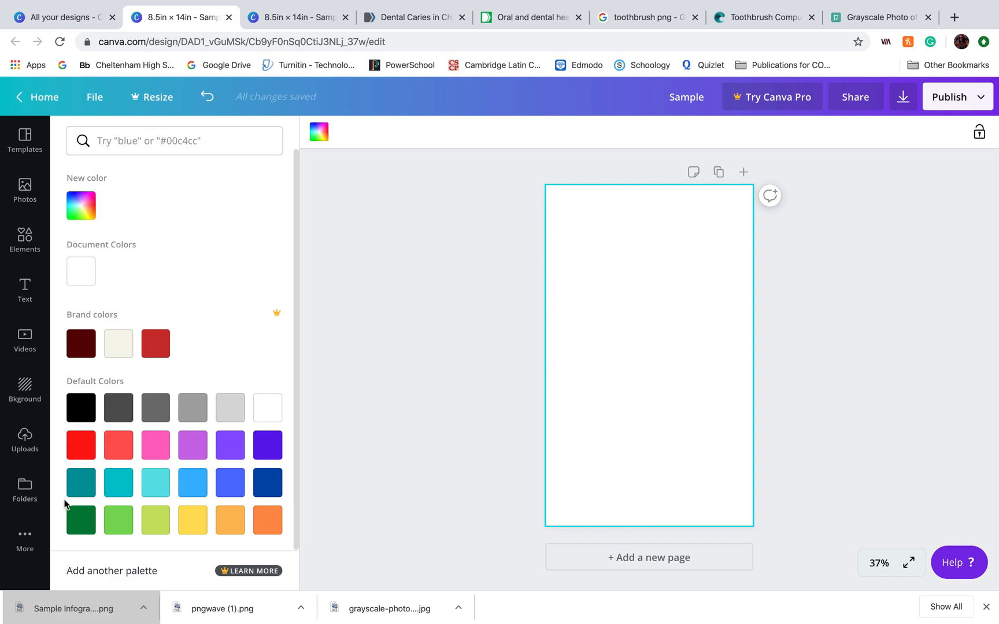
{"action": "left_click", "coordinate": [77, 417]}
{"action": "left_click", "coordinate": [275, 406]}
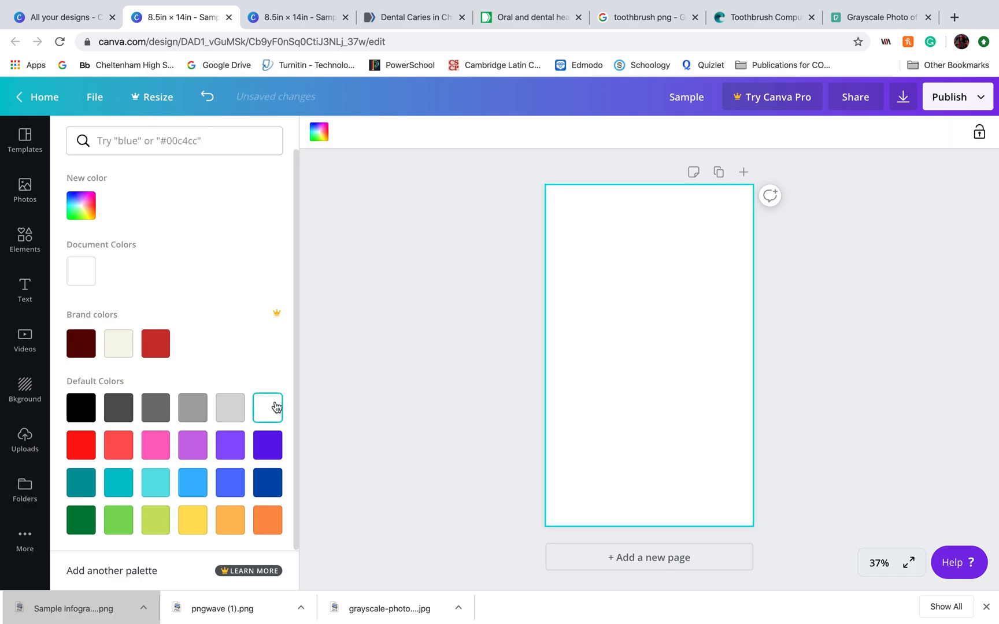
{"action": "left_click", "coordinate": [229, 408]}
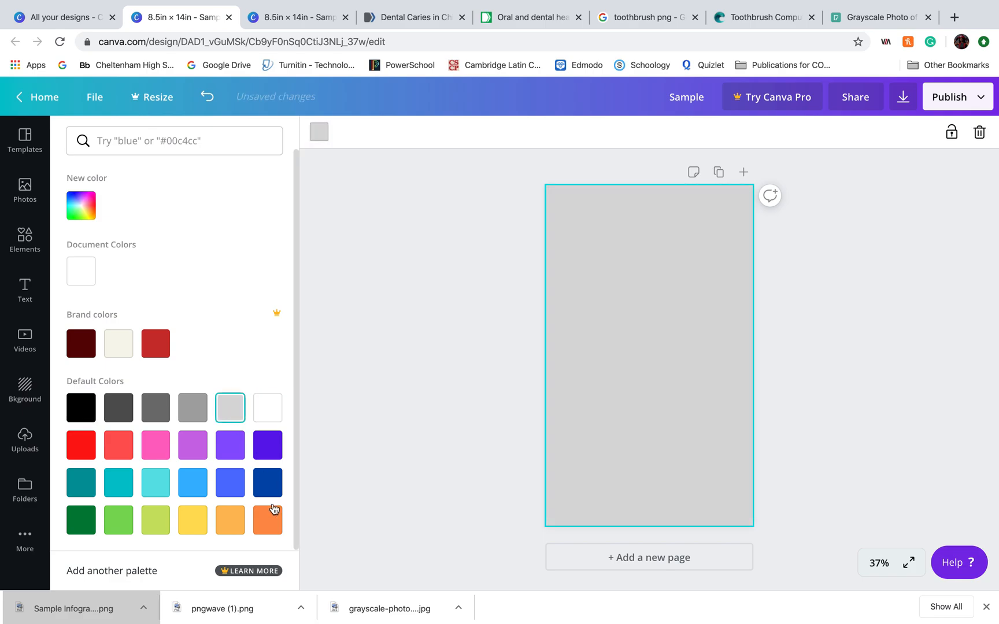
{"action": "left_click", "coordinate": [268, 485]}
{"action": "left_click", "coordinate": [119, 520]}
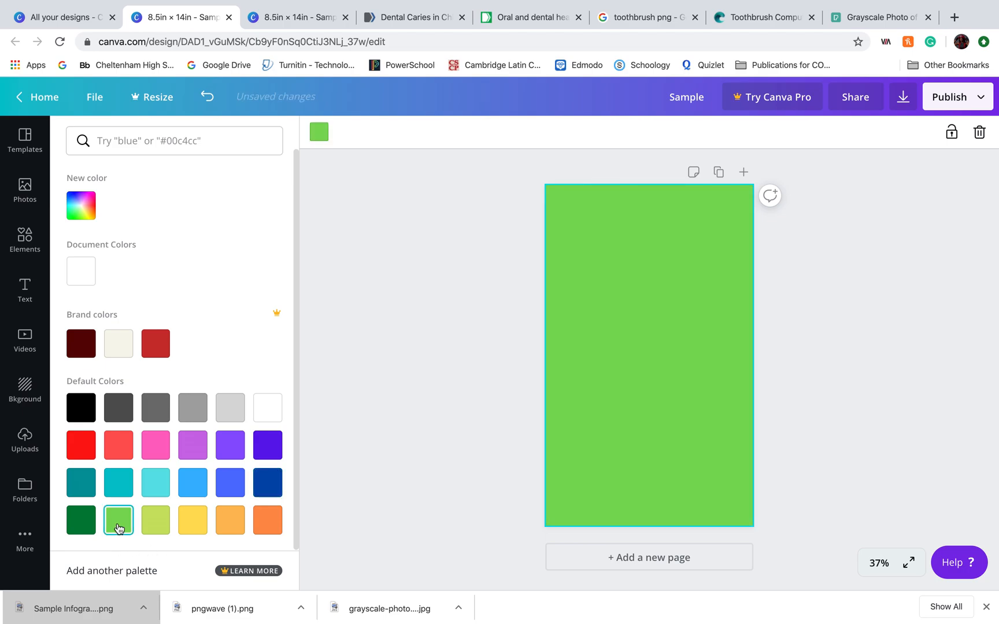
Set the page background to the custom color #4e7d24.
{"action": "left_click", "coordinate": [80, 209]}
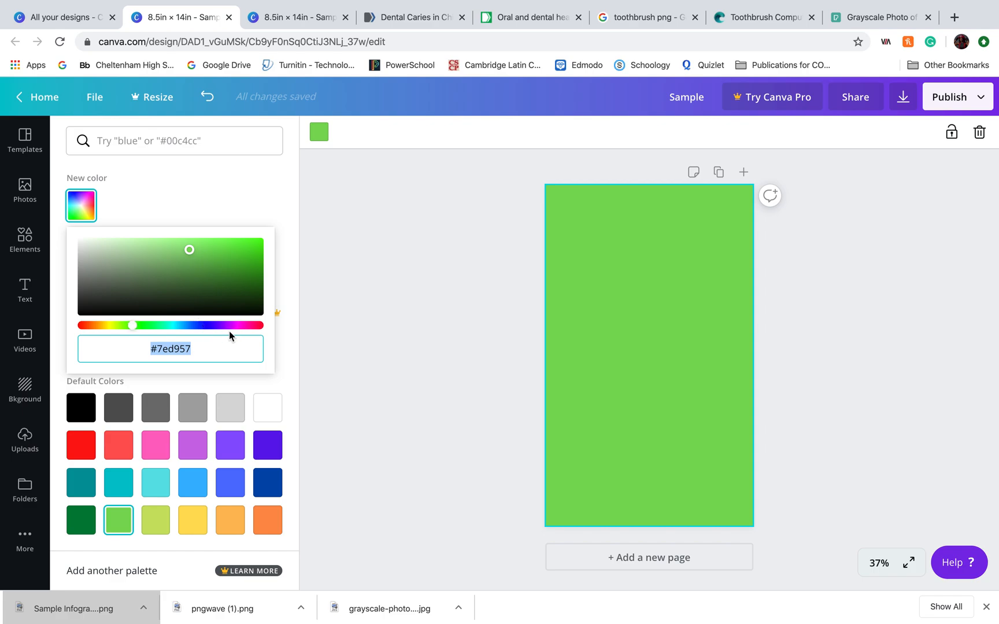
{"action": "left_click", "coordinate": [199, 348]}
{"action": "triple_click", "coordinate": [146, 348]}
{"action": "type", "text": "#4e7d24"}
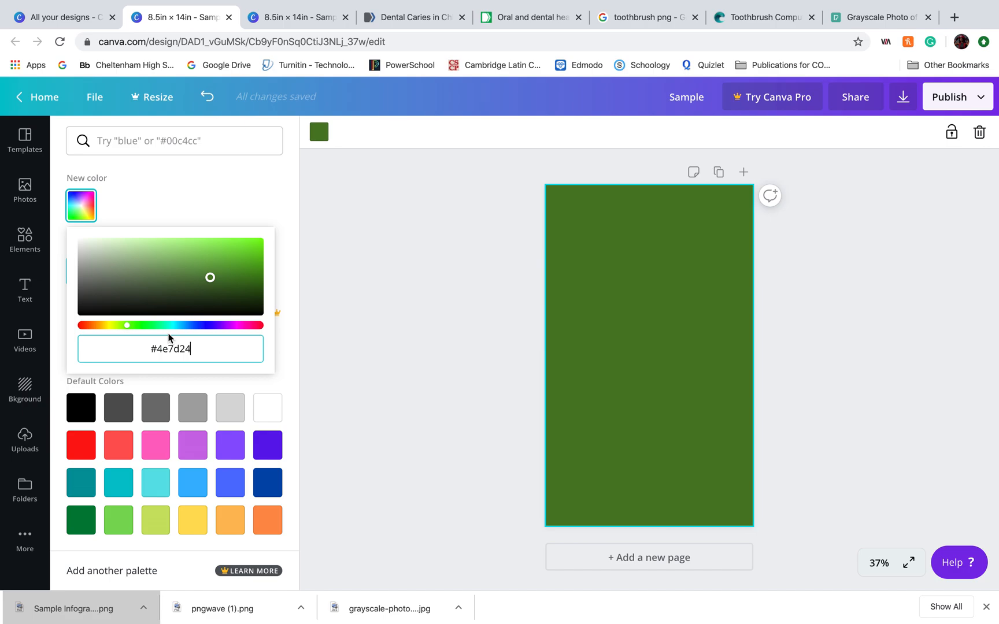
Shift the custom background color to a blue hue and lighten it to pale blue #caedf1.
{"action": "left_click_drag", "start_coordinate": [165, 327], "coordinate": [176, 331]}
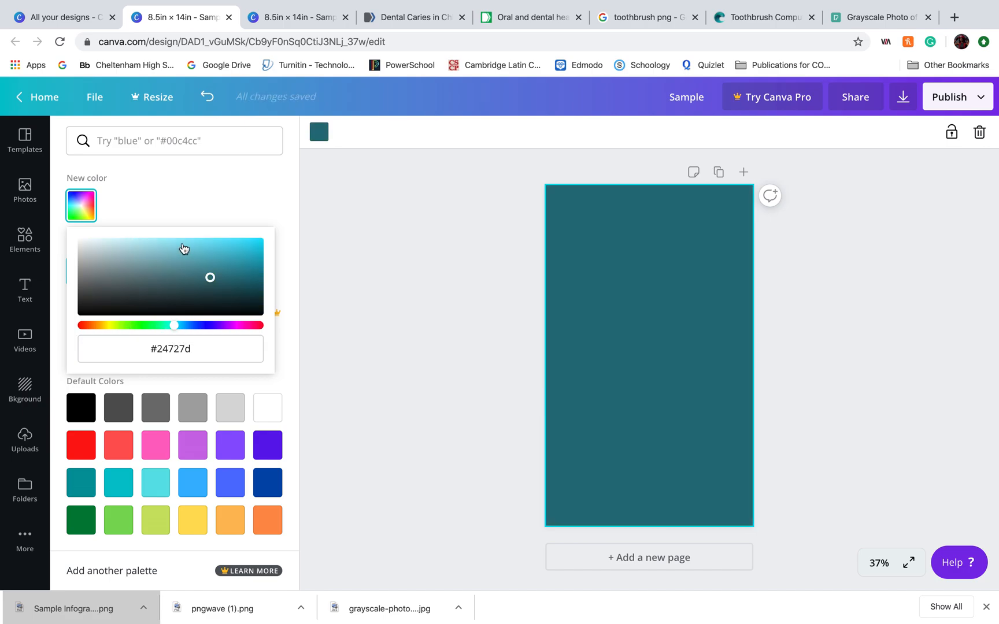
{"action": "left_click", "coordinate": [182, 244]}
{"action": "left_click", "coordinate": [108, 243]}
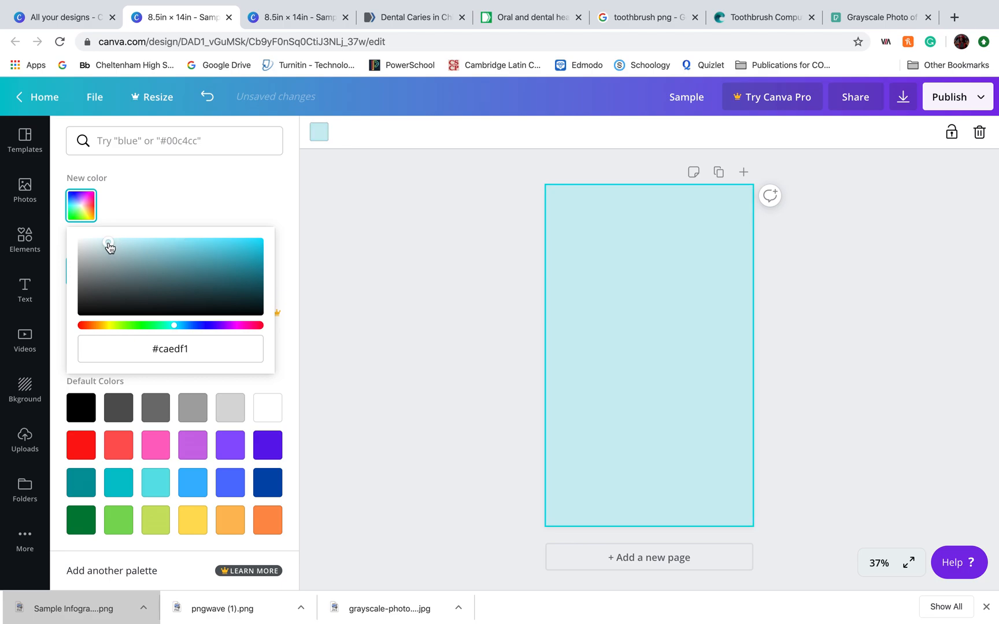
{"action": "left_click", "coordinate": [283, 238]}
{"action": "left_click", "coordinate": [468, 287]}
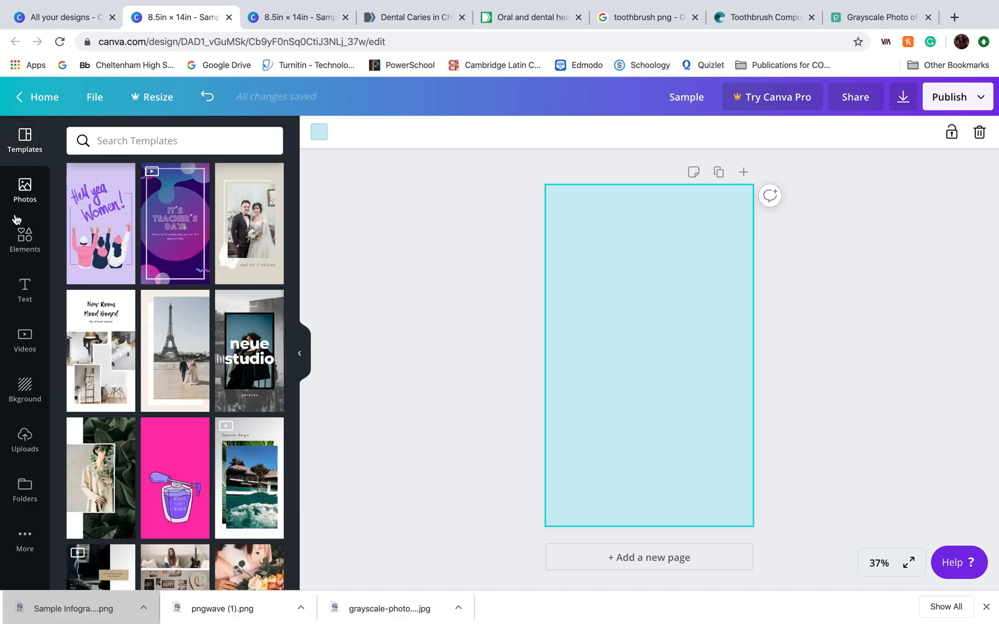
Look through the elements library's categories, including grids, shapes, frames, charts, gradients and lines.
{"action": "left_click", "coordinate": [25, 237]}
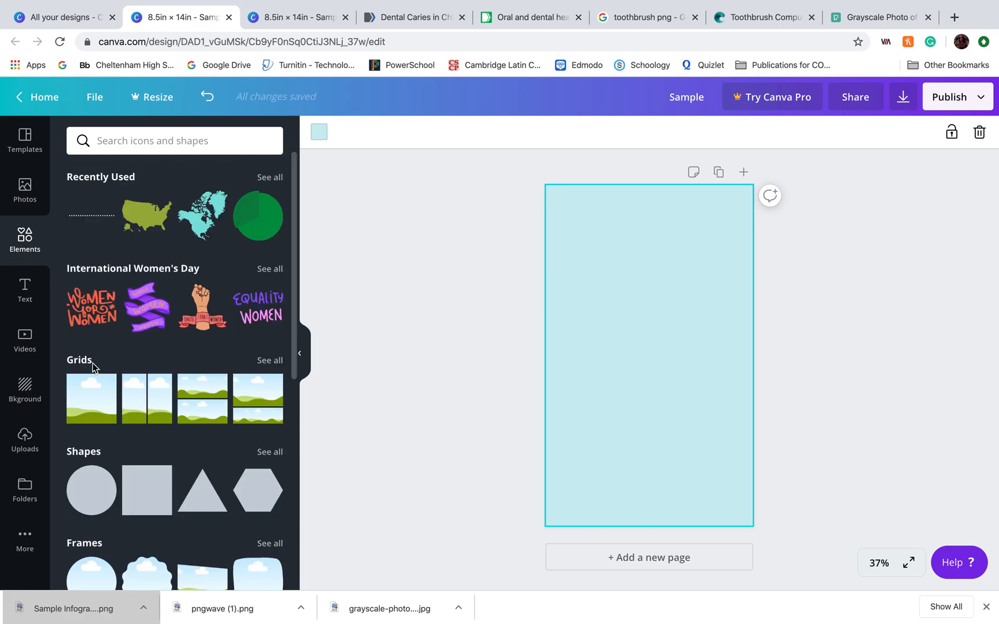
{"action": "scroll", "coordinate": [93, 363], "scroll_direction": "down", "scroll_amount": 1}
{"action": "scroll", "coordinate": [93, 362], "scroll_direction": "down", "scroll_amount": 5}
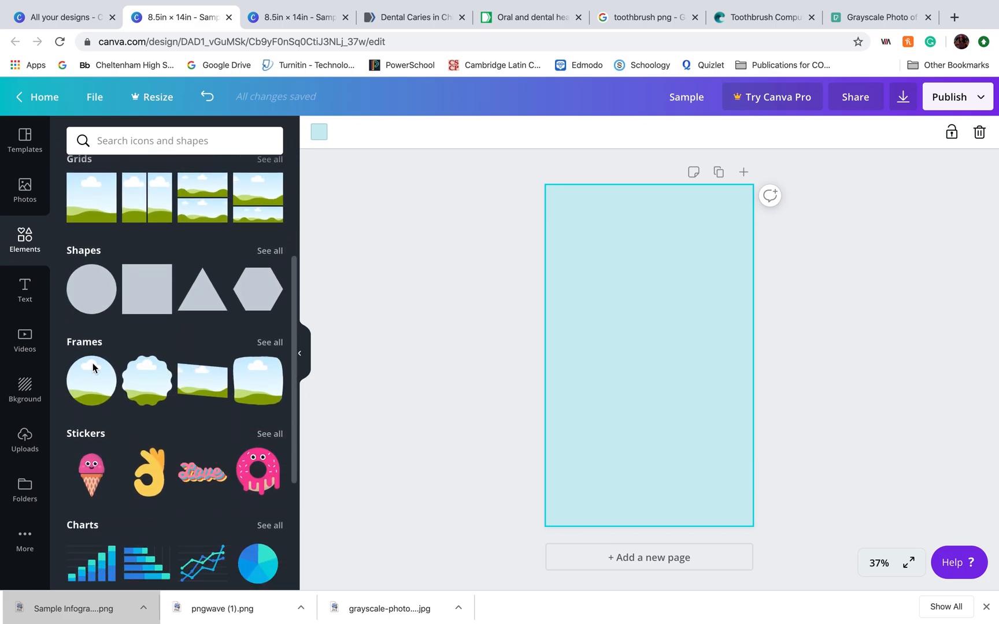
{"action": "scroll", "coordinate": [93, 363], "scroll_direction": "down", "scroll_amount": 4}
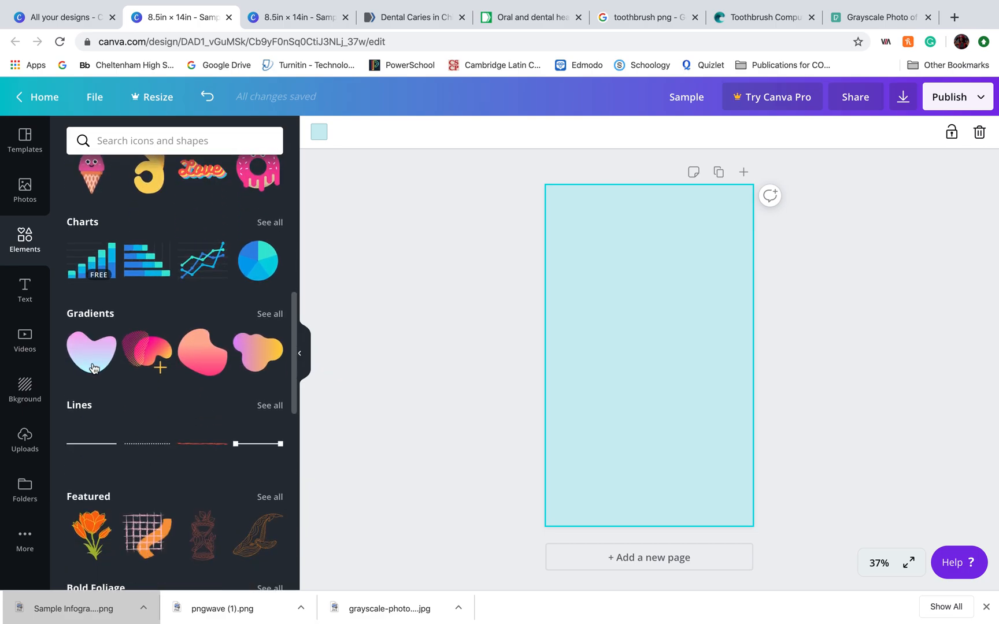
{"action": "scroll", "coordinate": [94, 364], "scroll_direction": "down", "scroll_amount": 3}
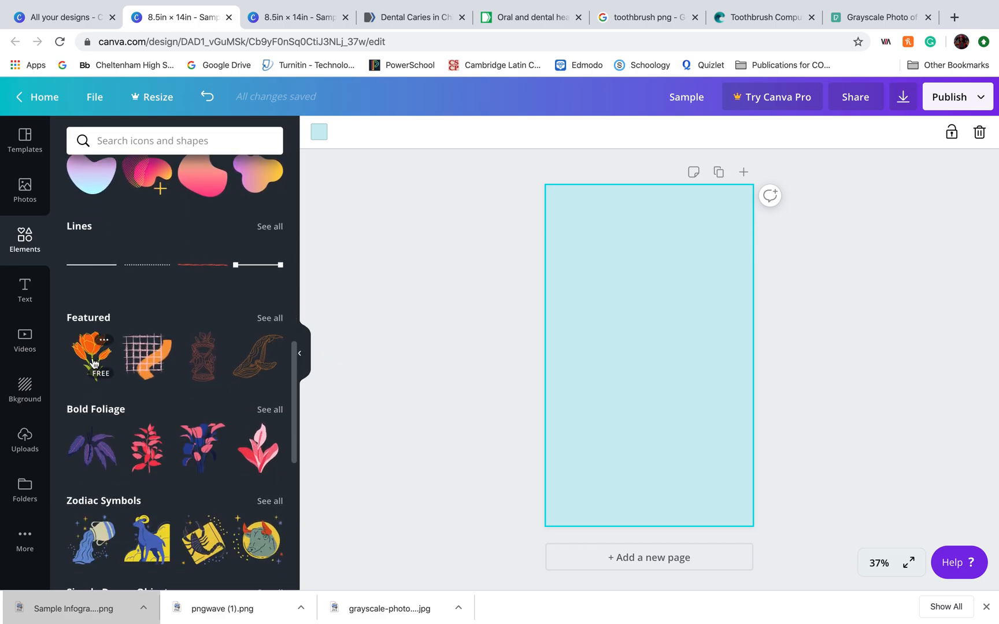
{"action": "scroll", "coordinate": [94, 354], "scroll_direction": "down", "scroll_amount": 4}
{"action": "scroll", "coordinate": [143, 345], "scroll_direction": "up", "scroll_amount": 15}
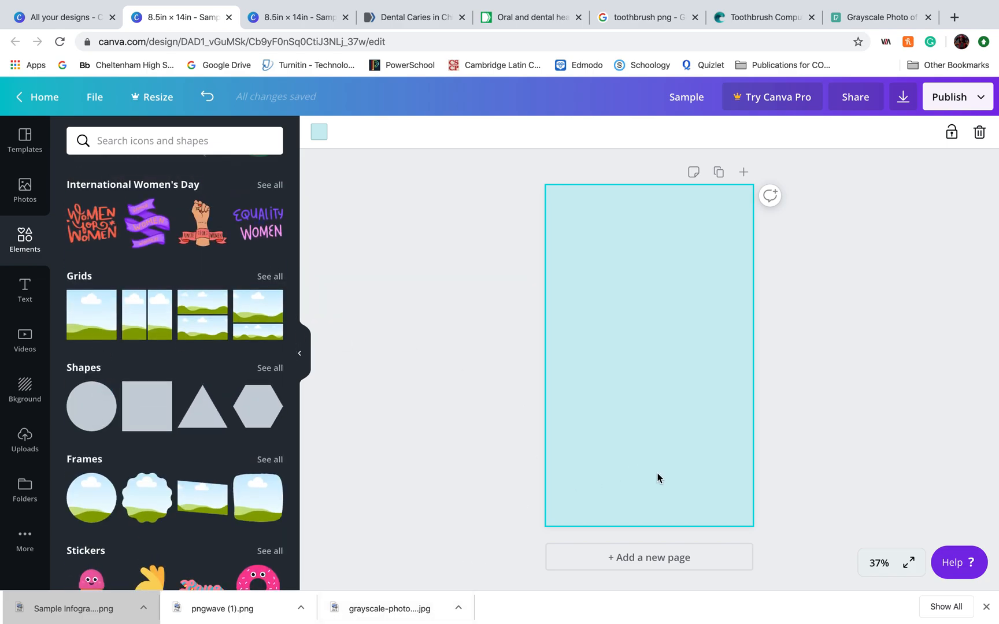
Clear the page's background color and add the diagonal teal-to-purple square found by searching the elements for "gradient".
{"action": "left_click", "coordinate": [182, 141]}
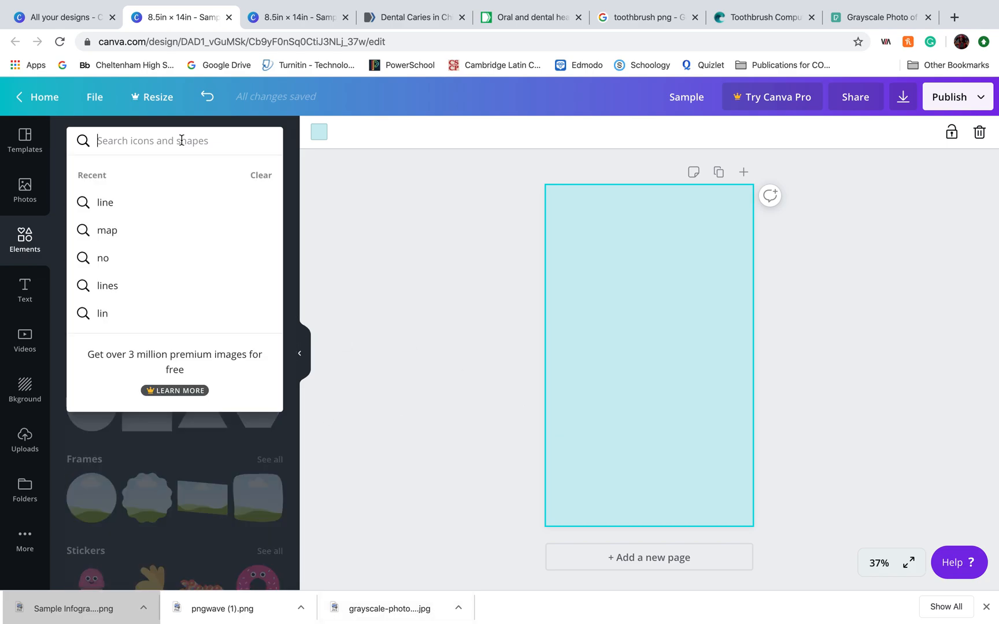
{"action": "type", "text": "gr"}
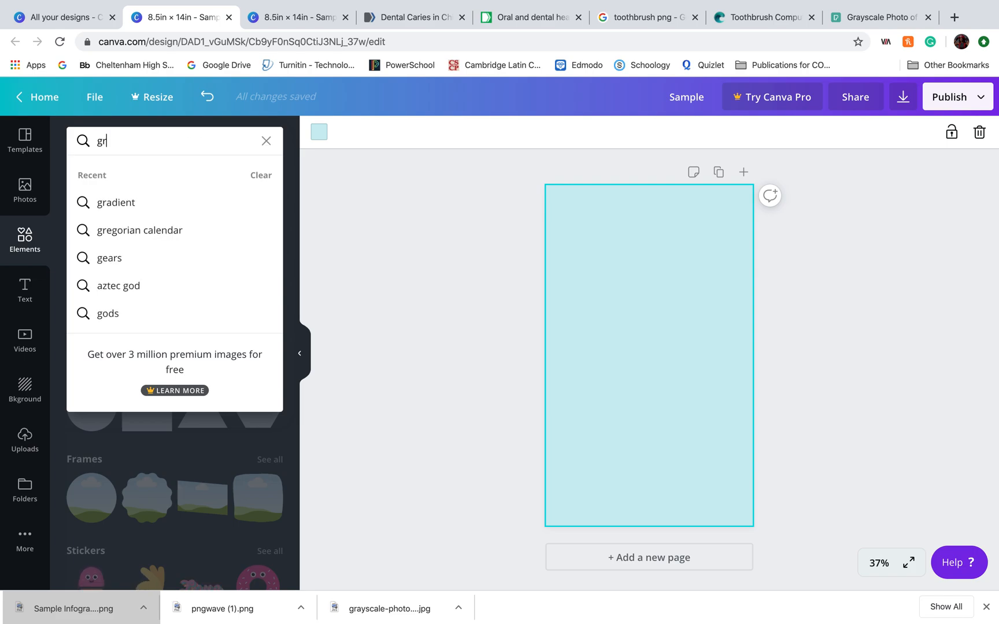
{"action": "type", "text": "adien"}
{"action": "left_click", "coordinate": [145, 203]}
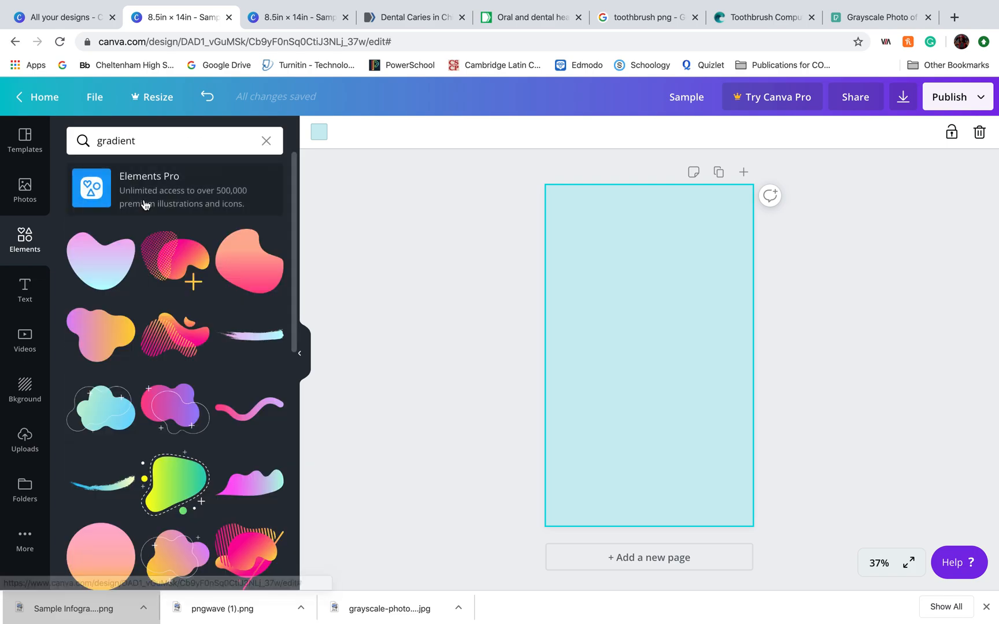
{"action": "scroll", "coordinate": [180, 361], "scroll_direction": "down", "scroll_amount": 6}
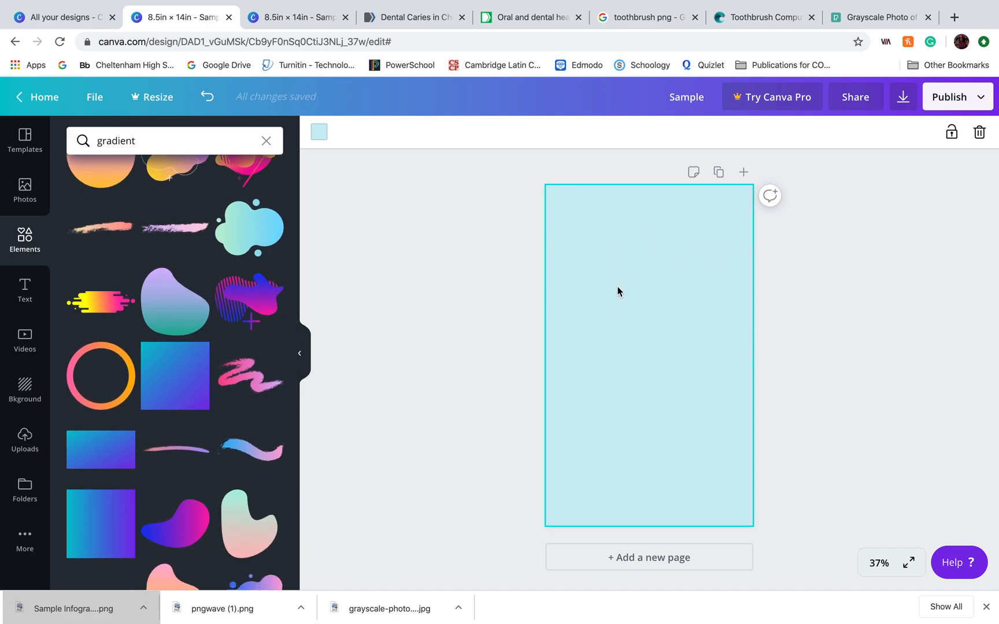
{"action": "key", "text": "BackSpace"}
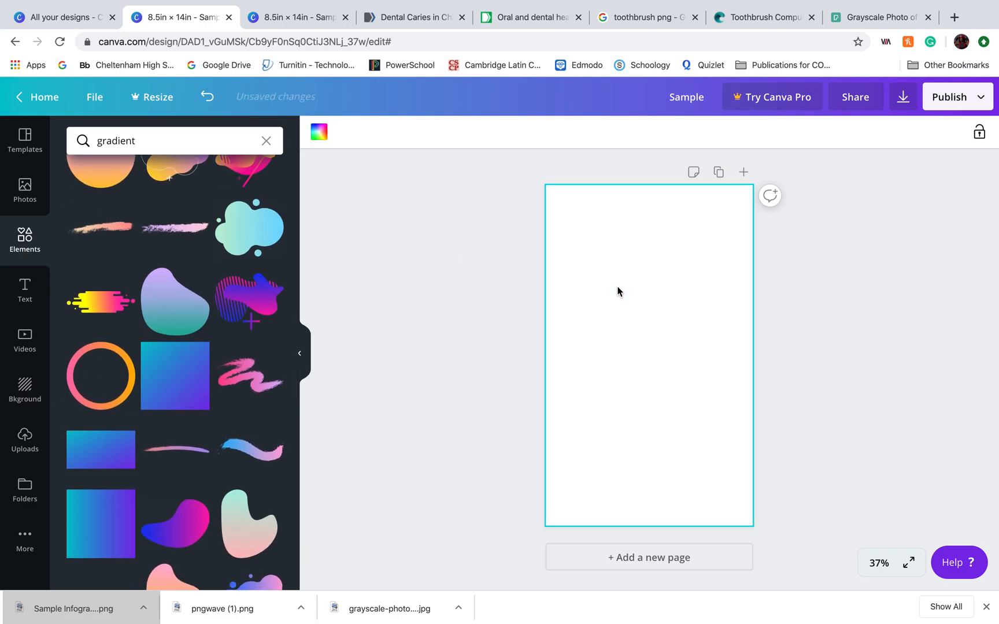
{"action": "left_click_drag", "start_coordinate": [179, 383], "coordinate": [591, 306]}
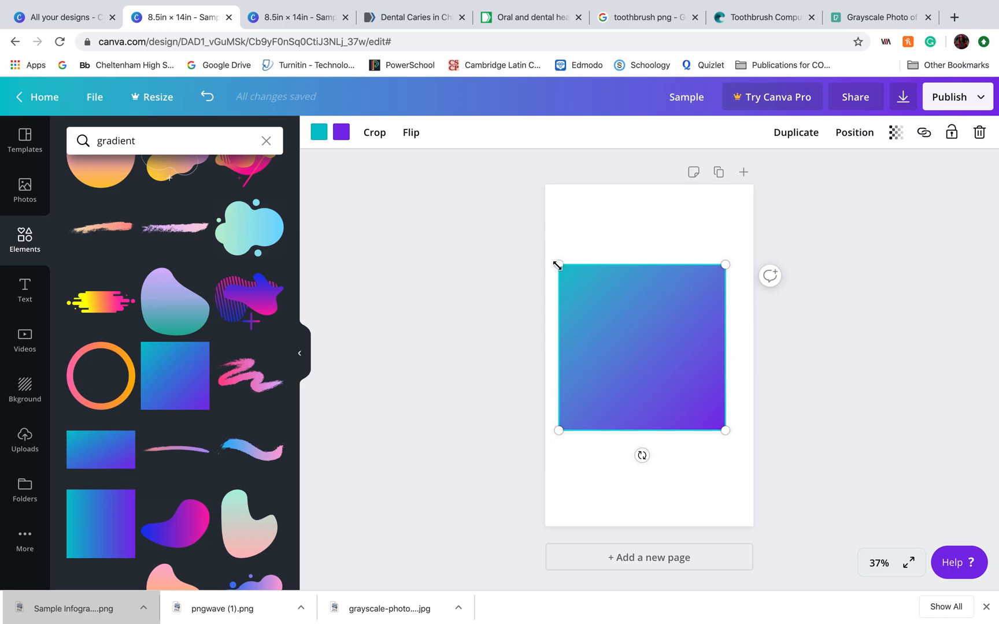
Enlarge the gradient square to about 14.8 × 14.8 in and center it so it covers the whole page.
{"action": "left_click_drag", "start_coordinate": [557, 265], "coordinate": [479, 165]}
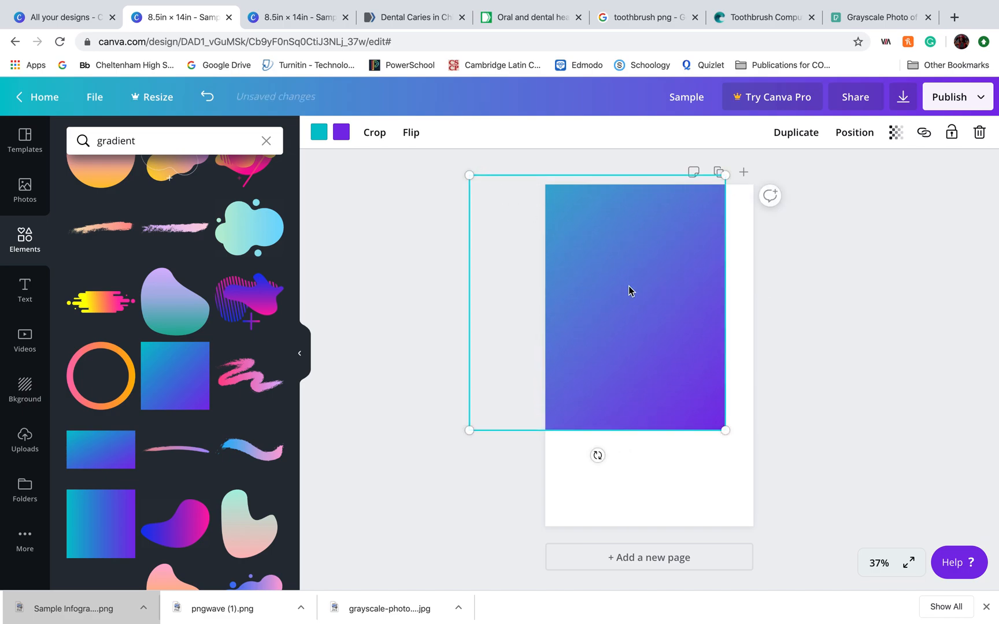
{"action": "left_click_drag", "start_coordinate": [724, 431], "coordinate": [804, 562]}
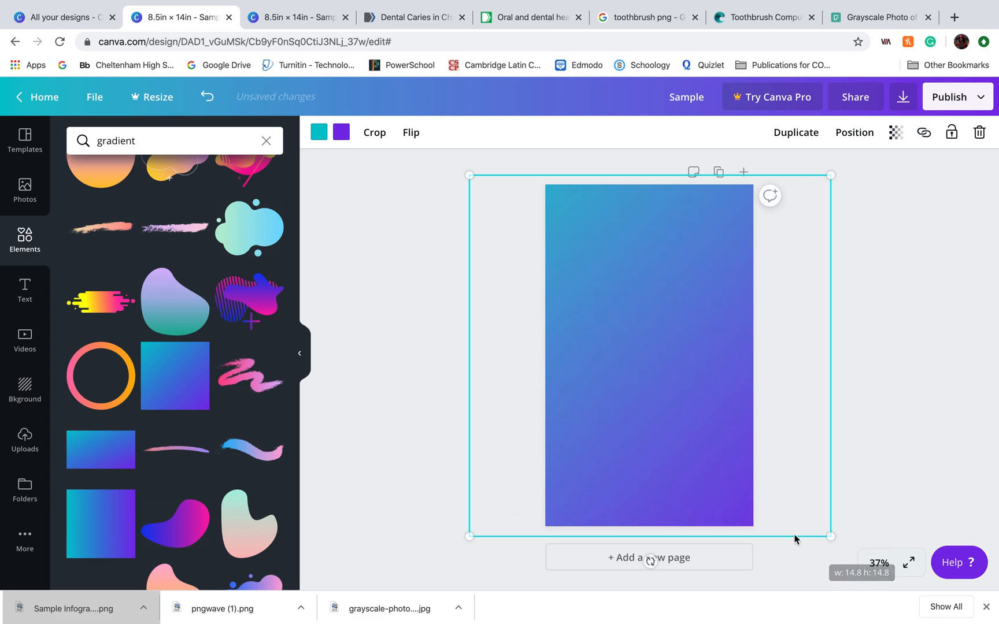
{"action": "mouse_move", "coordinate": [813, 504]}
{"action": "left_mouse_down"}
{"action": "mouse_move", "coordinate": [827, 504]}
{"action": "mouse_move", "coordinate": [812, 506]}
{"action": "left_mouse_up"}
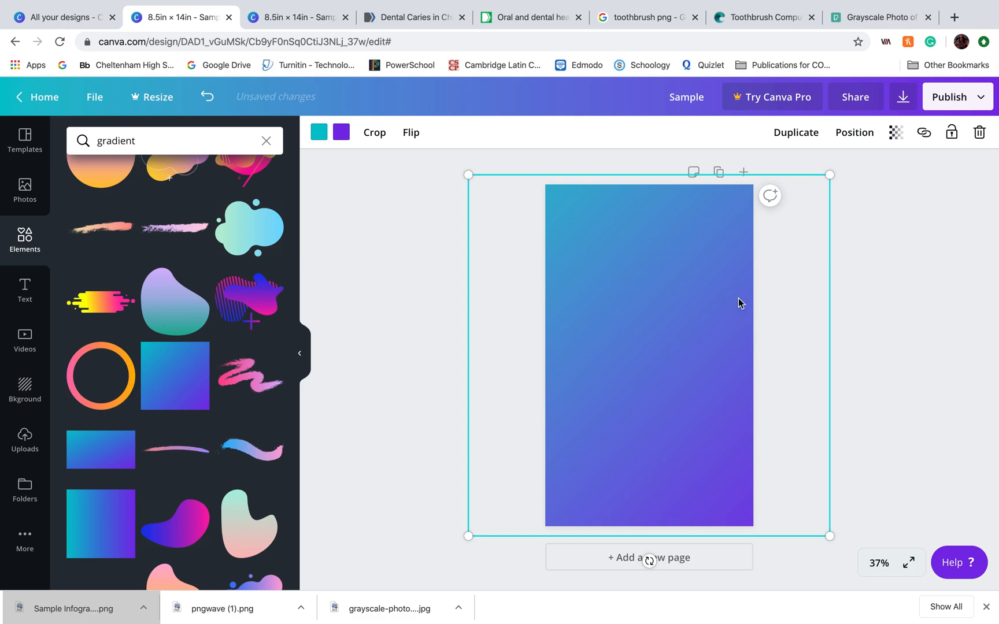
{"action": "left_click_drag", "start_coordinate": [808, 314], "coordinate": [818, 324]}
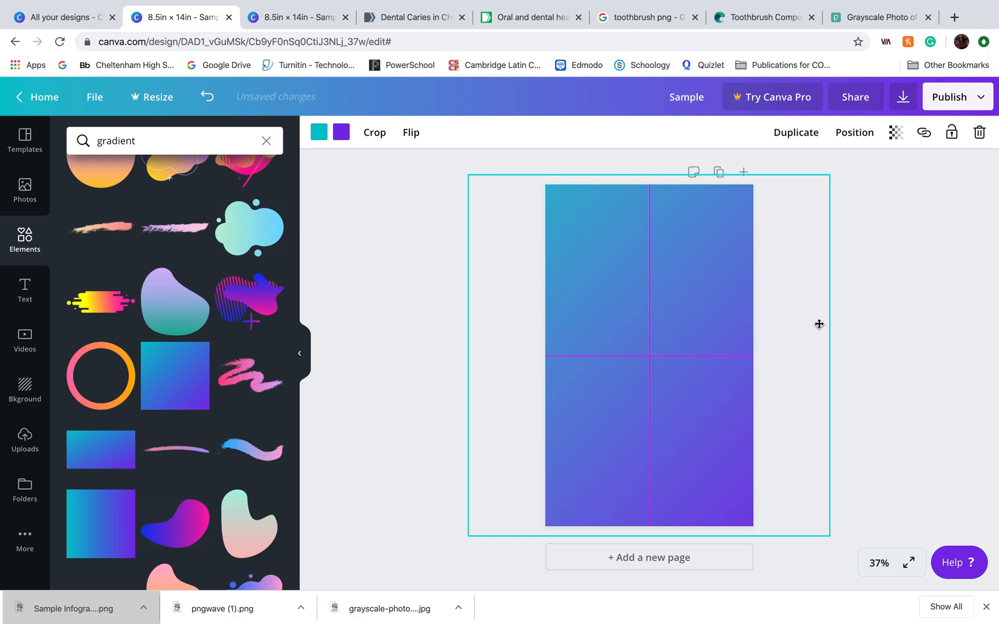
{"action": "mouse_move", "coordinate": [818, 325]}
{"action": "left_mouse_down"}
{"action": "mouse_move", "coordinate": [818, 299]}
{"action": "mouse_move", "coordinate": [818, 330]}
{"action": "mouse_move", "coordinate": [767, 337]}
{"action": "mouse_move", "coordinate": [815, 322]}
{"action": "mouse_move", "coordinate": [822, 308]}
{"action": "mouse_move", "coordinate": [820, 322]}
{"action": "left_mouse_up"}
{"action": "left_click_drag", "start_coordinate": [820, 322], "coordinate": [820, 326]}
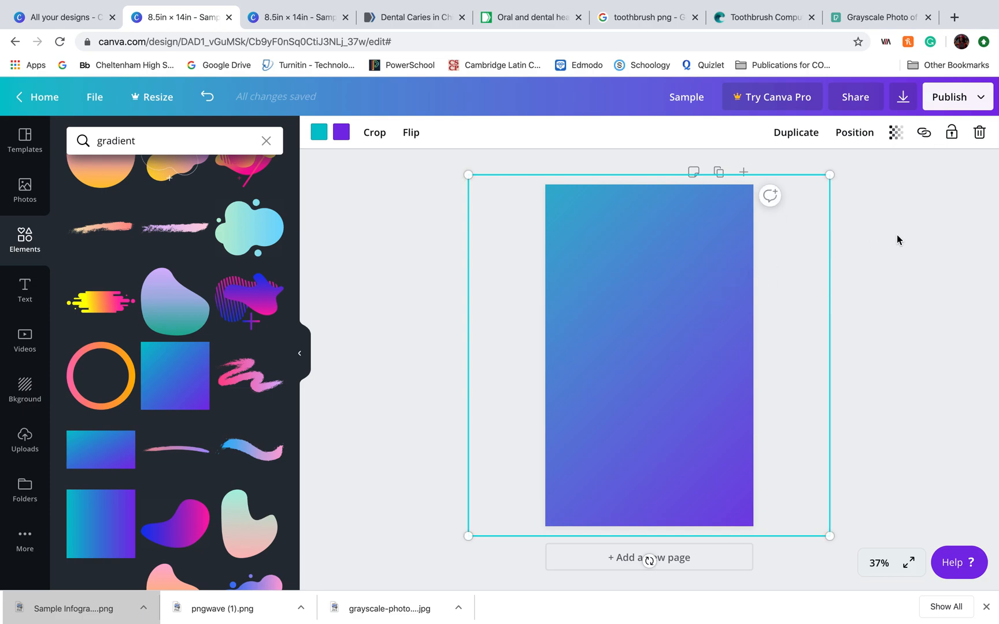
Lock the gradient square in place and unlock it again.
{"action": "left_click", "coordinate": [951, 133]}
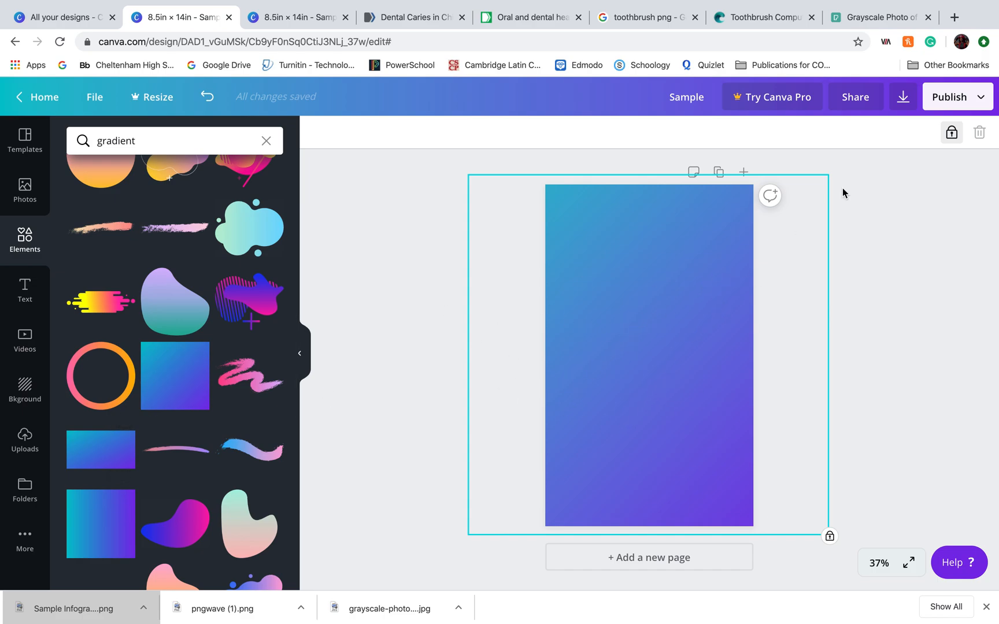
{"action": "left_click", "coordinate": [952, 133]}
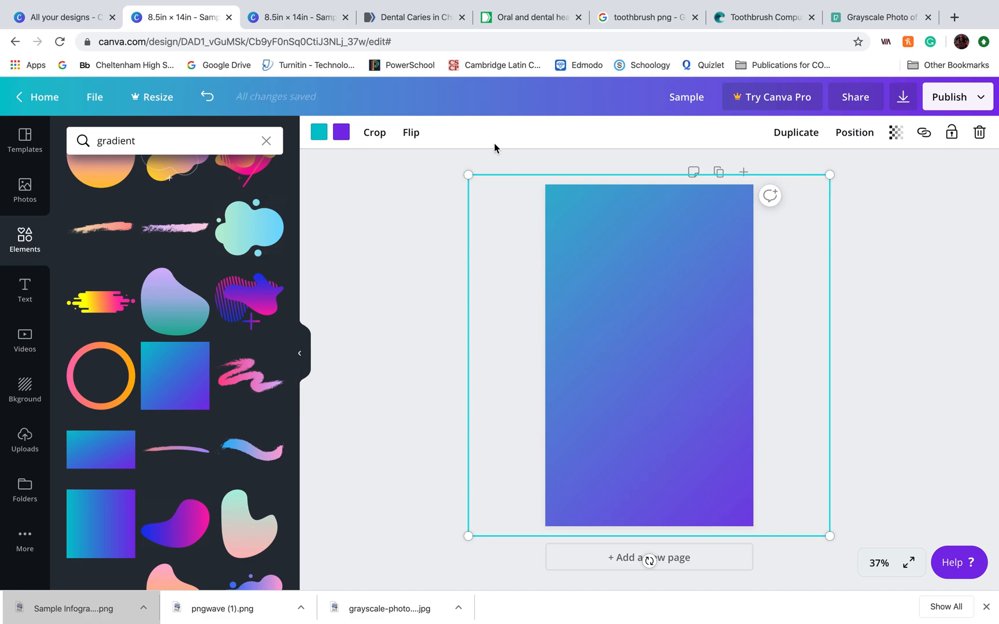
Change the gradient square's teal color to white.
{"action": "left_click", "coordinate": [318, 132]}
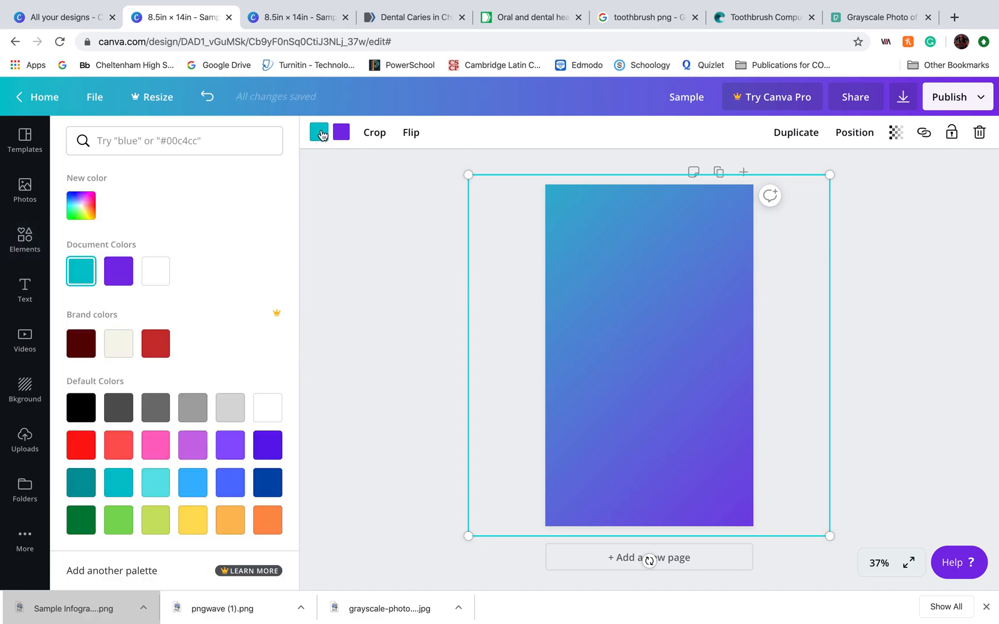
{"action": "left_click", "coordinate": [84, 266]}
{"action": "left_click", "coordinate": [155, 274]}
Replace the gradient square's purple color with the custom soft blue #89b3eb.
{"action": "left_click", "coordinate": [342, 132]}
{"action": "left_click", "coordinate": [341, 133]}
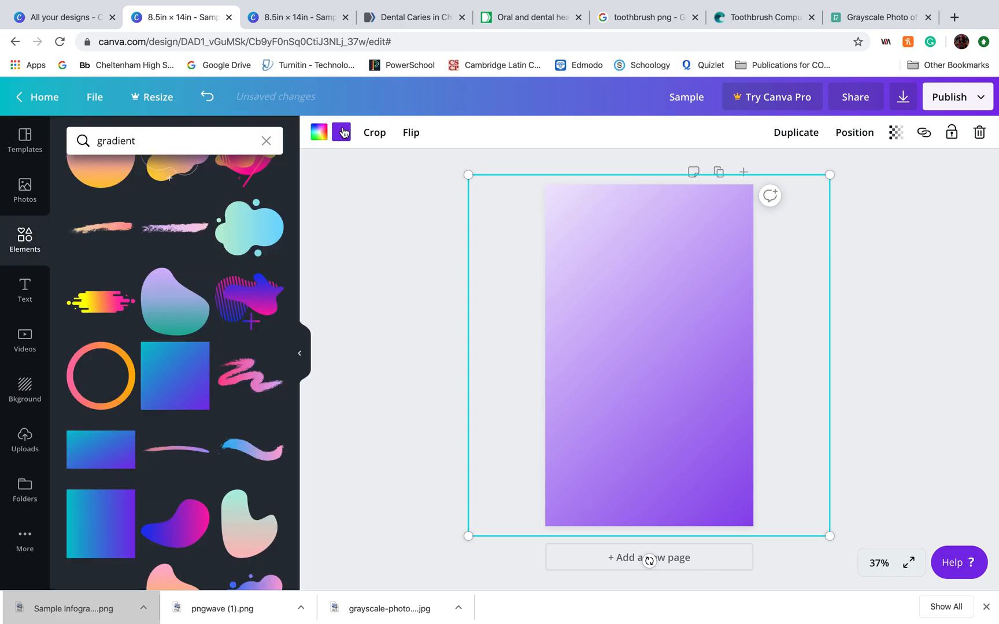
{"action": "left_click", "coordinate": [342, 132]}
{"action": "left_click", "coordinate": [79, 209]}
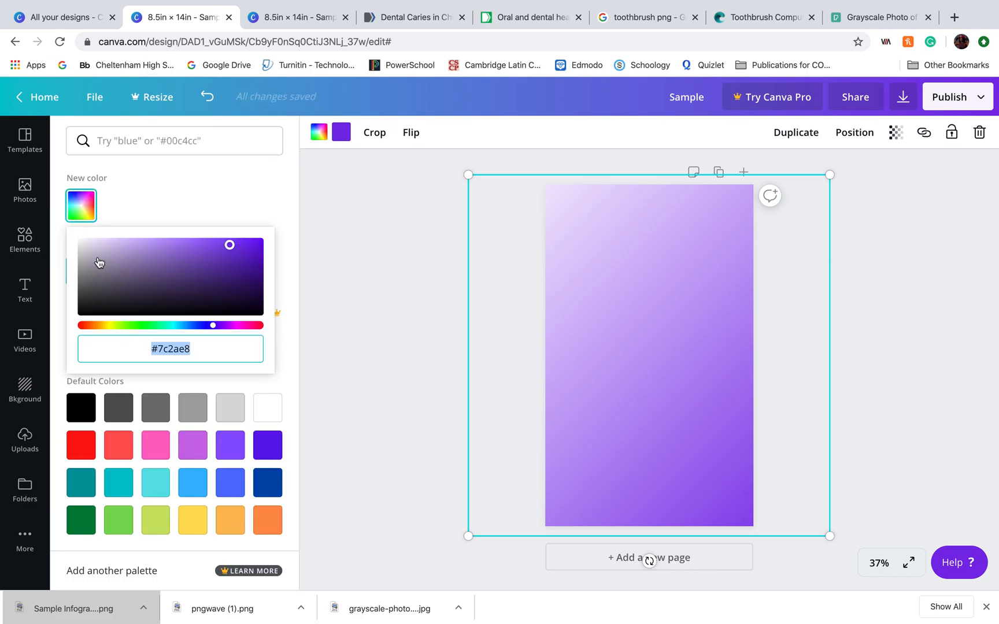
{"action": "left_click", "coordinate": [185, 325]}
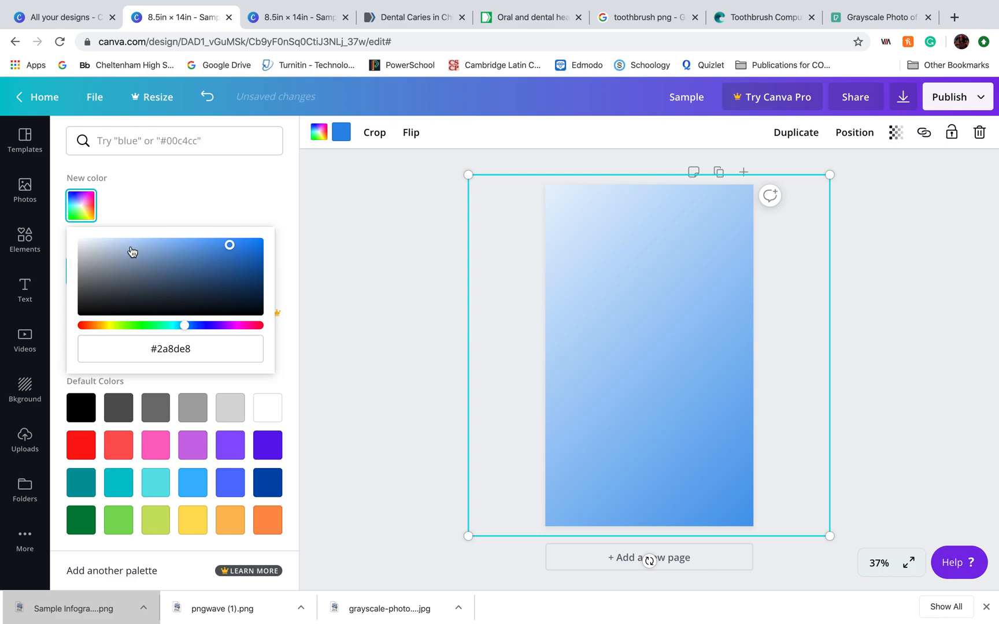
{"action": "left_click_drag", "start_coordinate": [229, 245], "coordinate": [154, 249]}
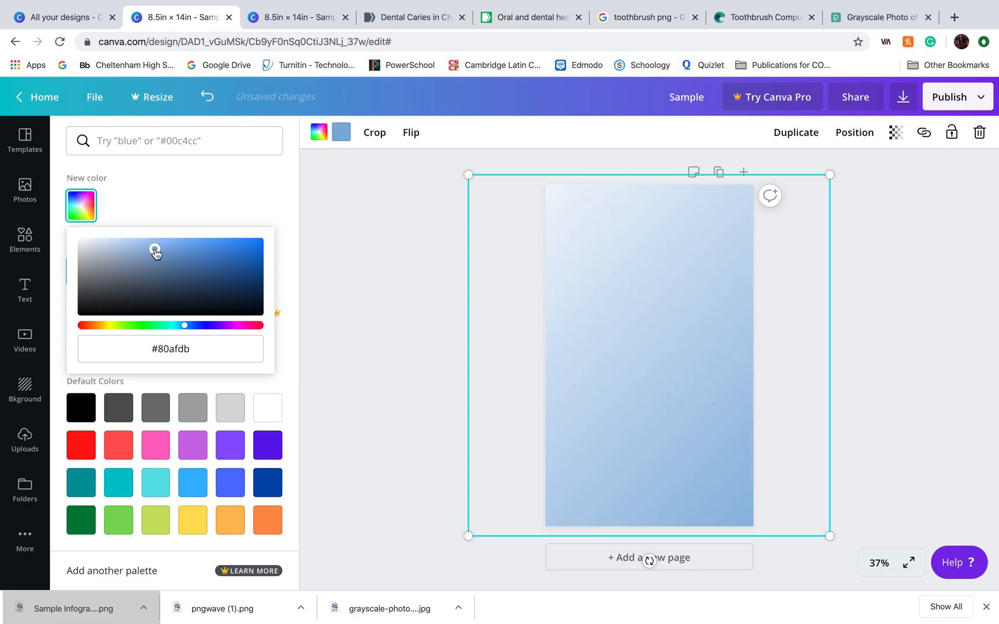
{"action": "left_click", "coordinate": [116, 243]}
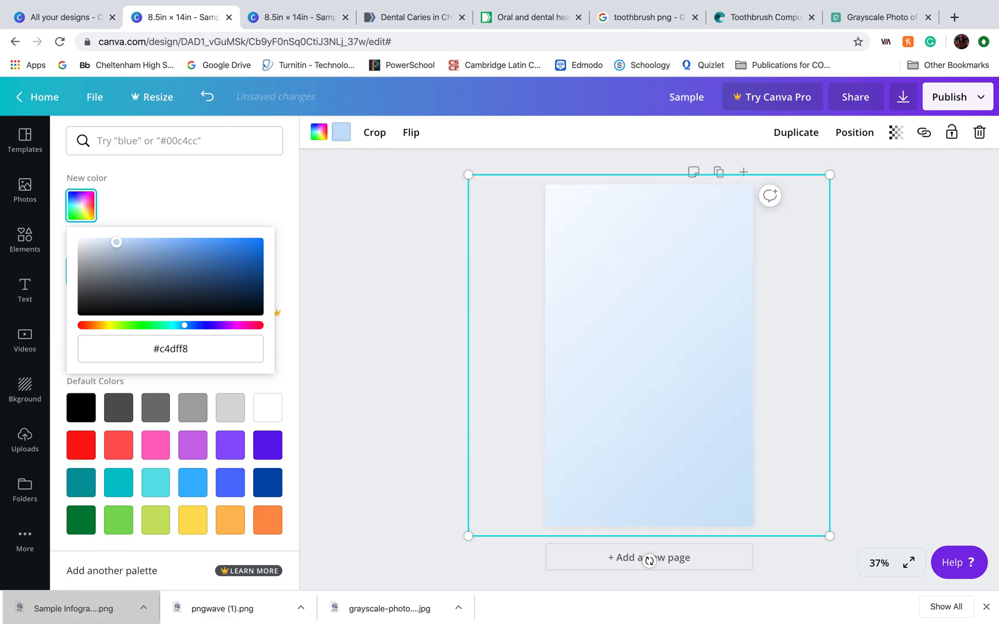
{"action": "left_click", "coordinate": [170, 254]}
{"action": "left_click_drag", "start_coordinate": [184, 327], "coordinate": [188, 327]}
{"action": "left_click", "coordinate": [180, 242]}
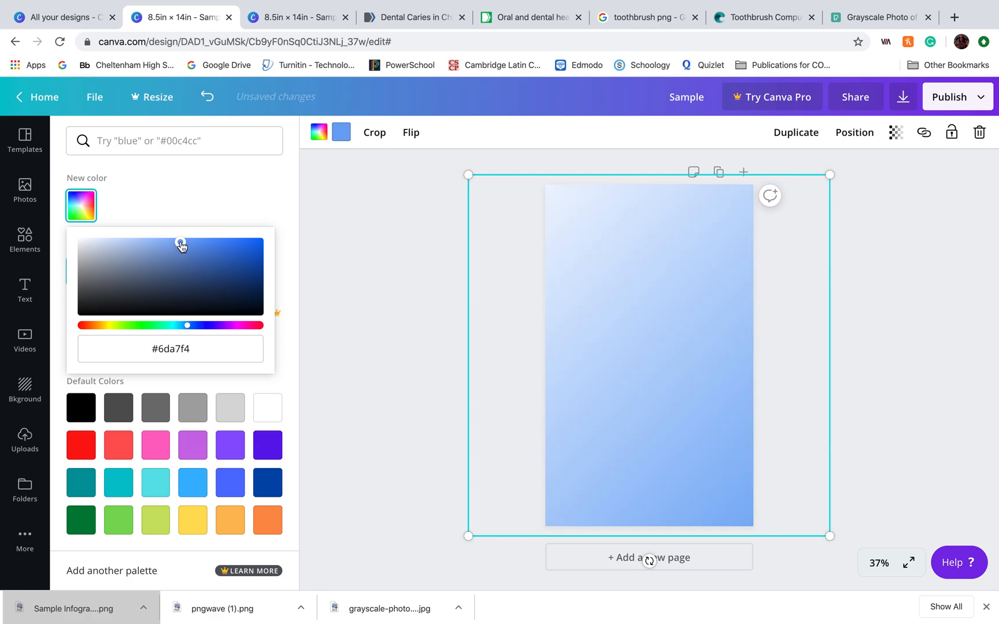
{"action": "left_click_drag", "start_coordinate": [178, 247], "coordinate": [155, 243]}
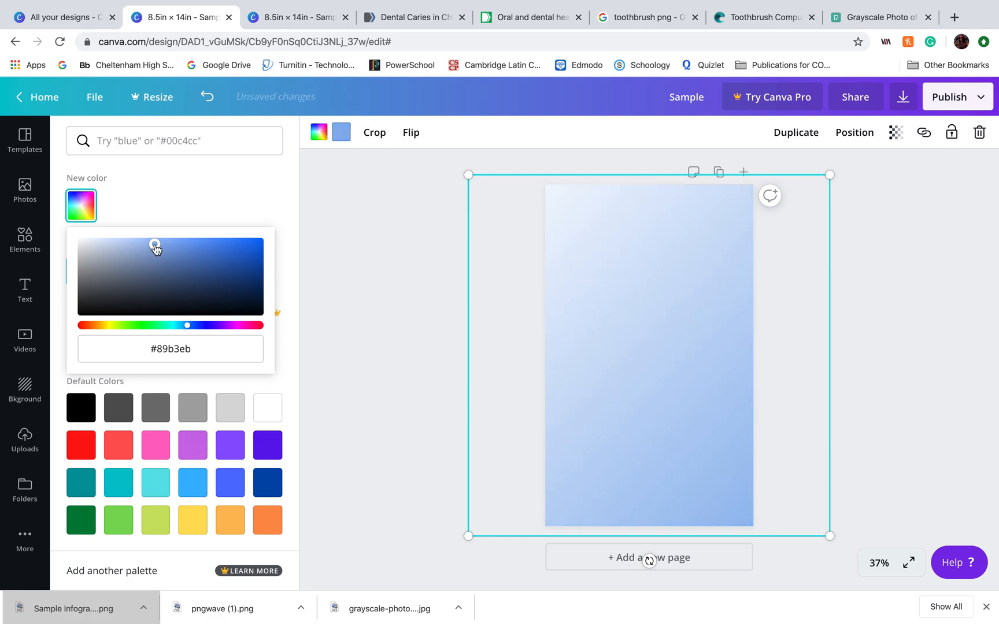
Tint the gradient square's white color to a very pale cyan-blue custom color.
{"action": "left_click", "coordinate": [317, 140]}
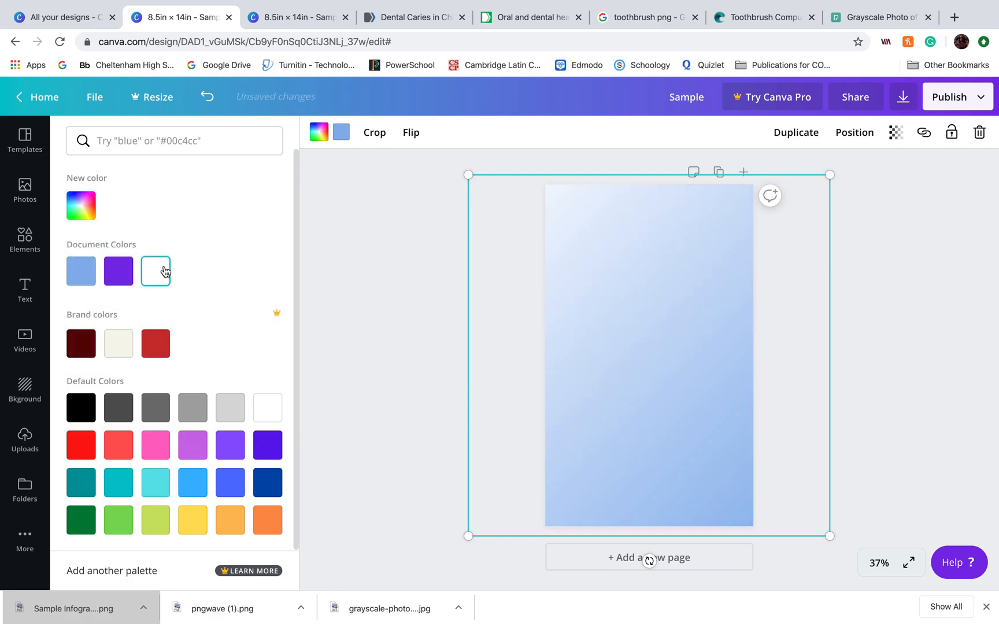
{"action": "left_click", "coordinate": [311, 141]}
{"action": "left_click", "coordinate": [319, 132]}
{"action": "left_click", "coordinate": [81, 206]}
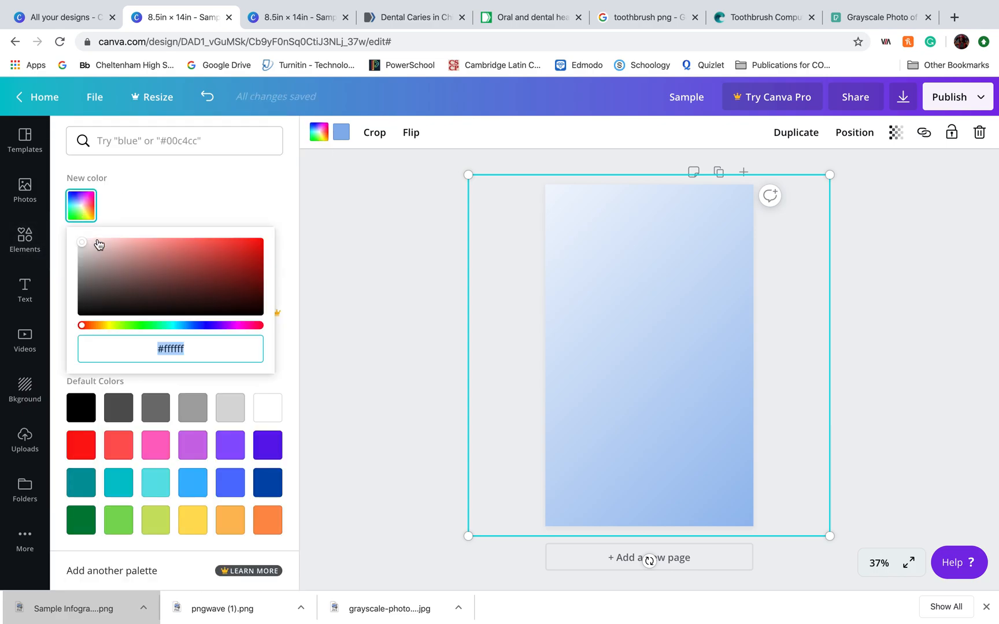
{"action": "left_click", "coordinate": [175, 325]}
{"action": "left_click_drag", "start_coordinate": [85, 247], "coordinate": [87, 235]}
{"action": "left_click", "coordinate": [341, 132]}
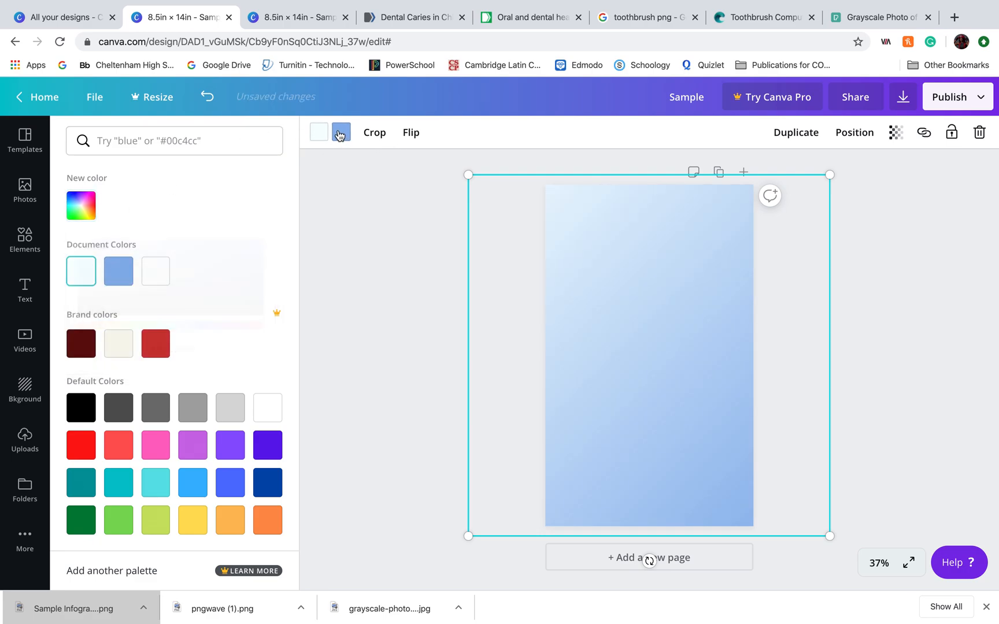
{"action": "left_click", "coordinate": [340, 305]}
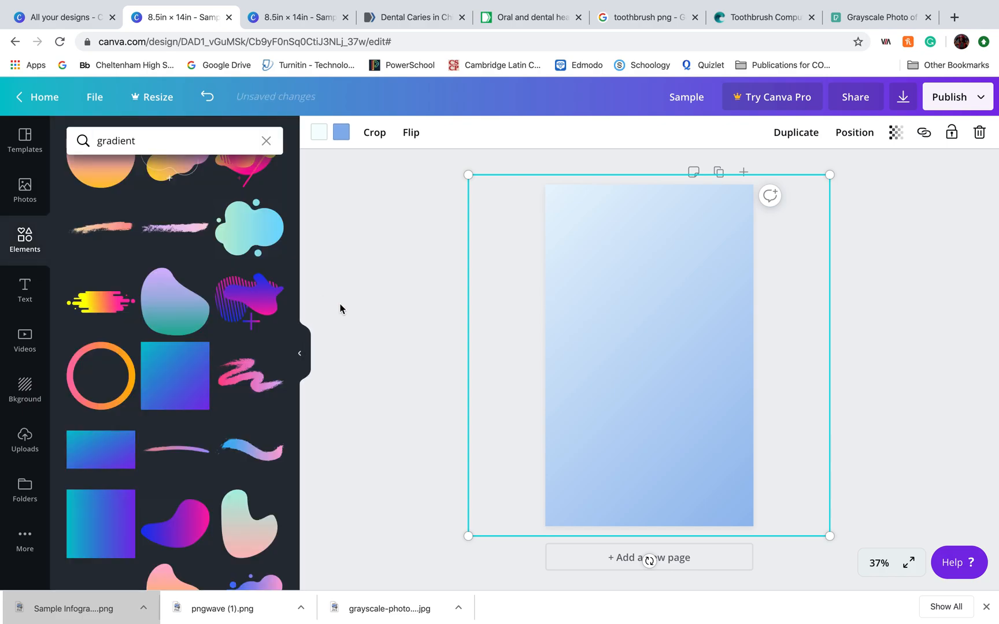
Open the text library and lock the gradient square in place as the page background.
{"action": "left_click", "coordinate": [19, 296]}
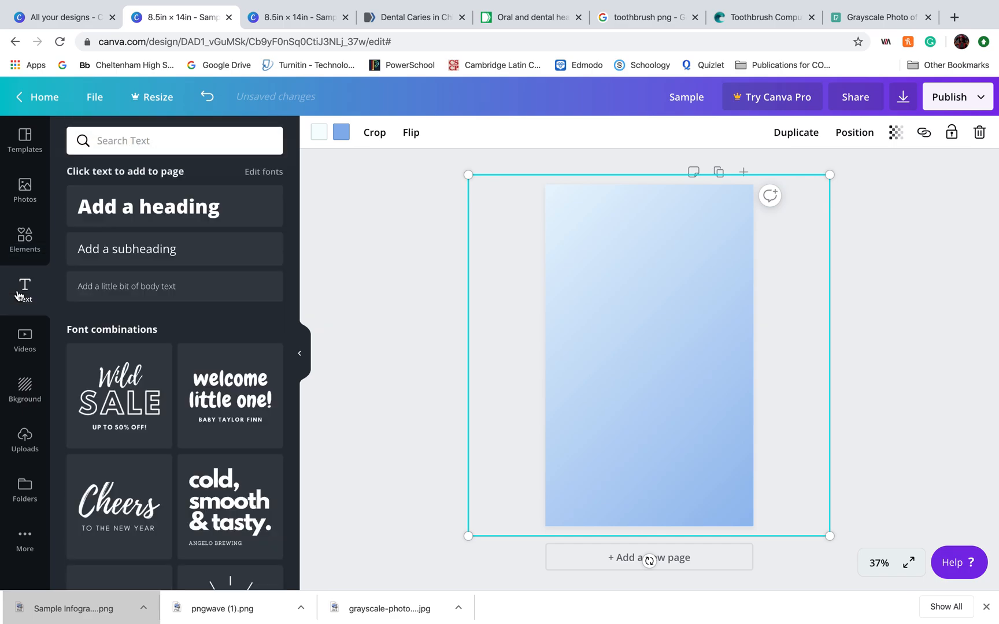
{"action": "left_click", "coordinate": [374, 279]}
{"action": "left_click", "coordinate": [677, 237]}
{"action": "left_click", "coordinate": [950, 131]}
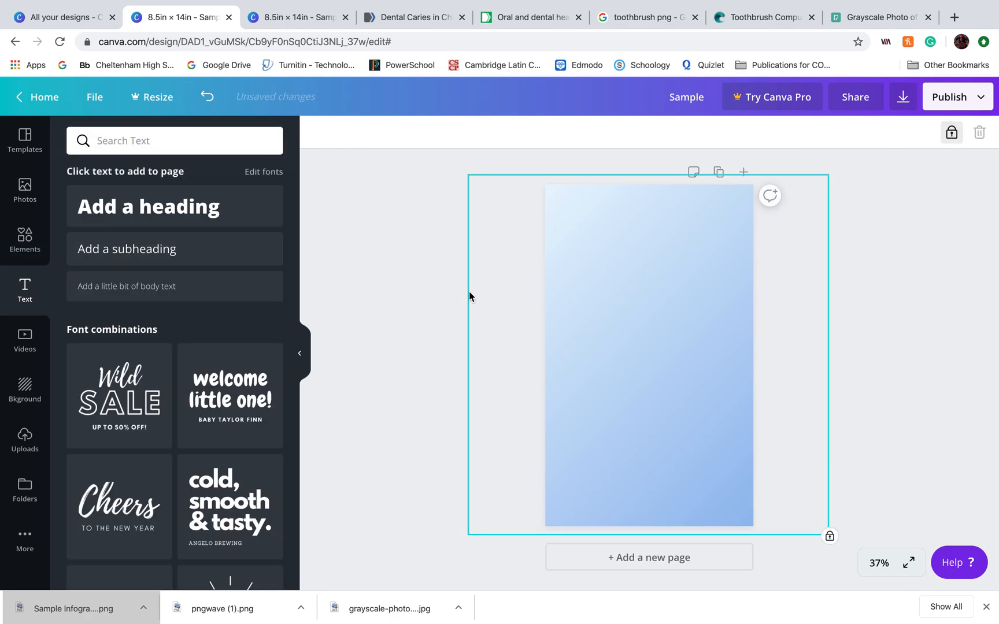
{"action": "left_click", "coordinate": [369, 285]}
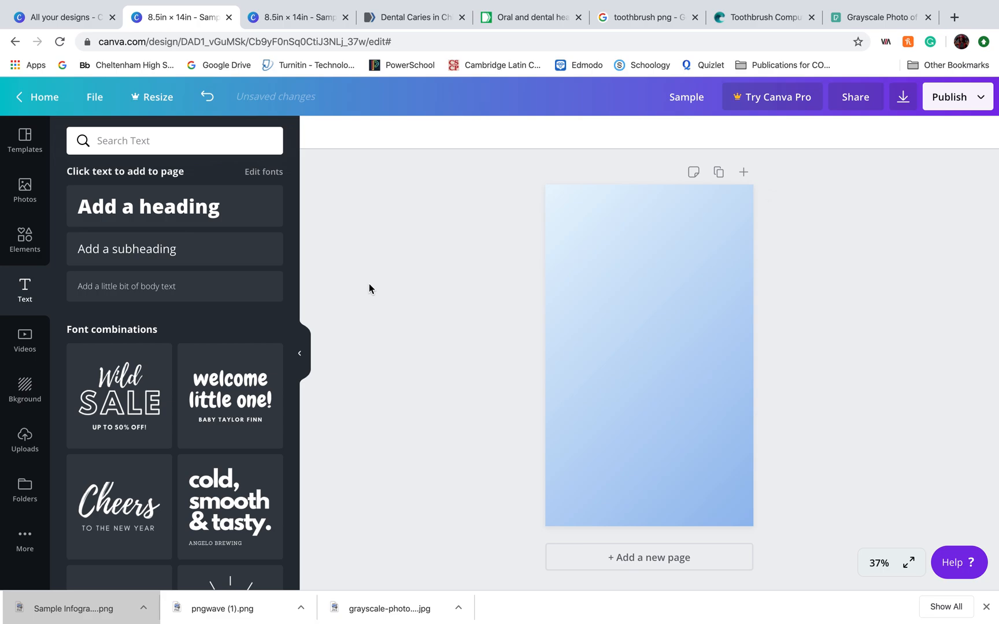
Add a heading to the page with the text "Dental Hygene: Teeth DEcay".
{"action": "left_click", "coordinate": [251, 223]}
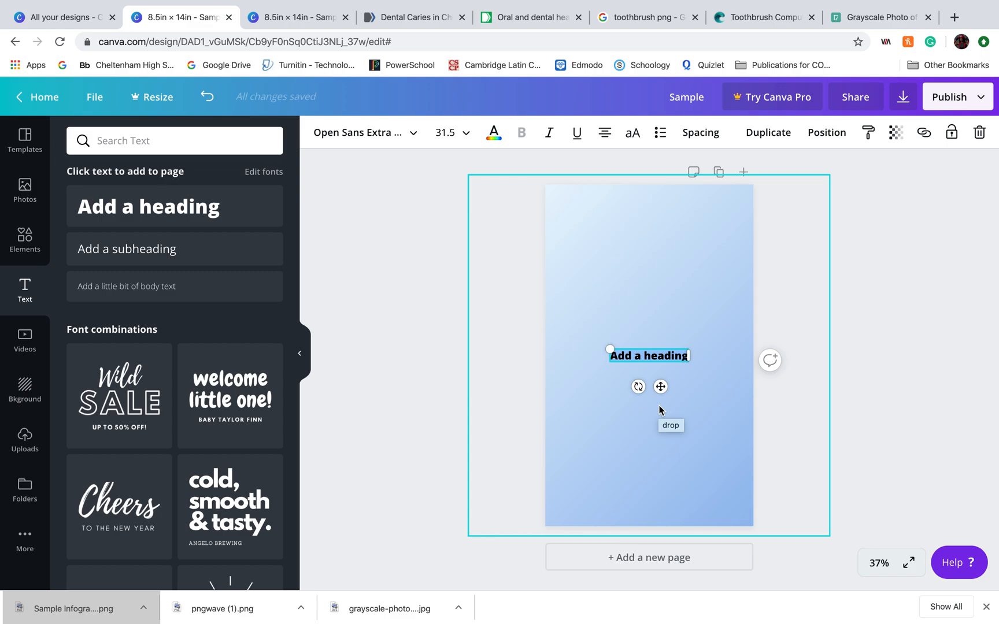
{"action": "type", "text": "DEnt"}
{"action": "key", "text": "BackSpace"}
{"action": "key", "text": "BackSpace"}
{"action": "key", "text": "BackSpace"}
{"action": "type", "text": "Ental"}
{"action": "key", "text": "BackSpace"}
{"action": "key", "text": "BackSpace"}
{"action": "key", "text": "BackSpace"}
{"action": "key", "text": "BackSpace"}
{"action": "key", "text": "BackSpace"}
{"action": "key", "text": "BackSpace"}
{"action": "type", "text": "ental"}
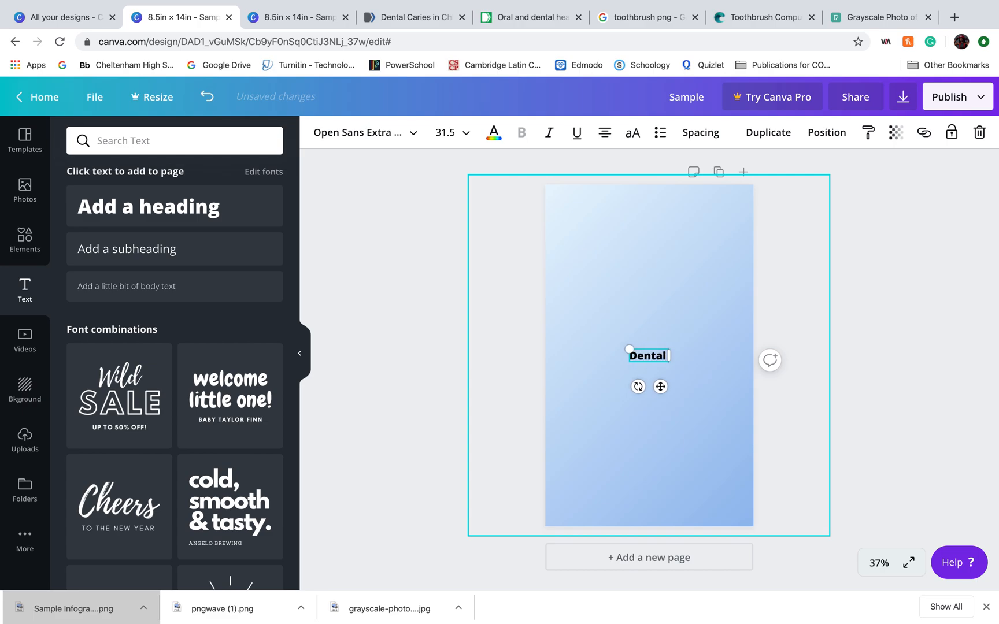
{"action": "type", "text": " Hygene: Teeth DEcay"}
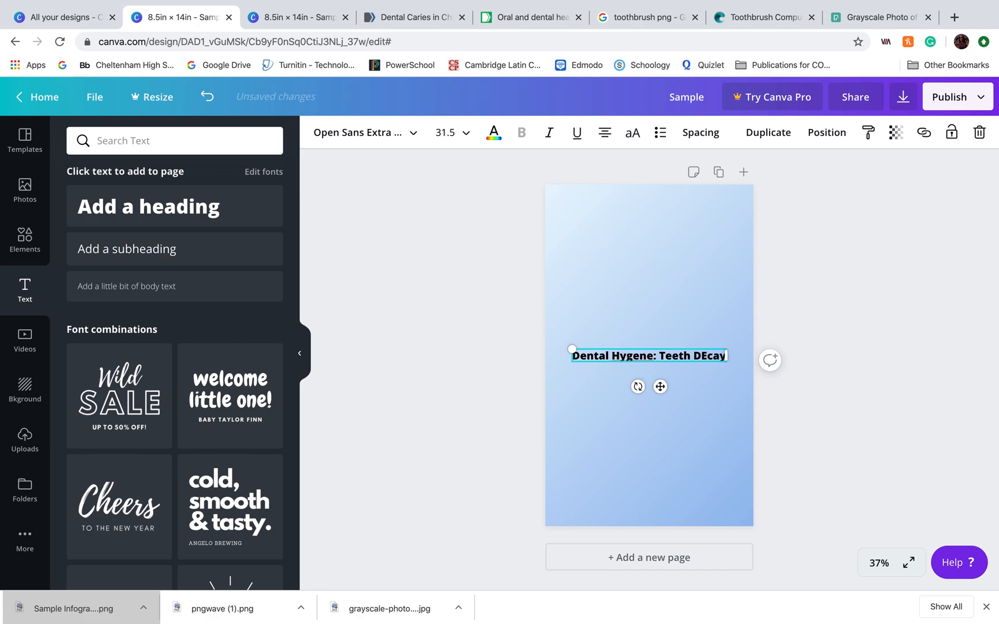
Delete the capital E from the heading's last word and insert an "i" after the "y" in "Hygene".
{"action": "left_click", "coordinate": [707, 355]}
{"action": "key", "text": "BackSpace"}
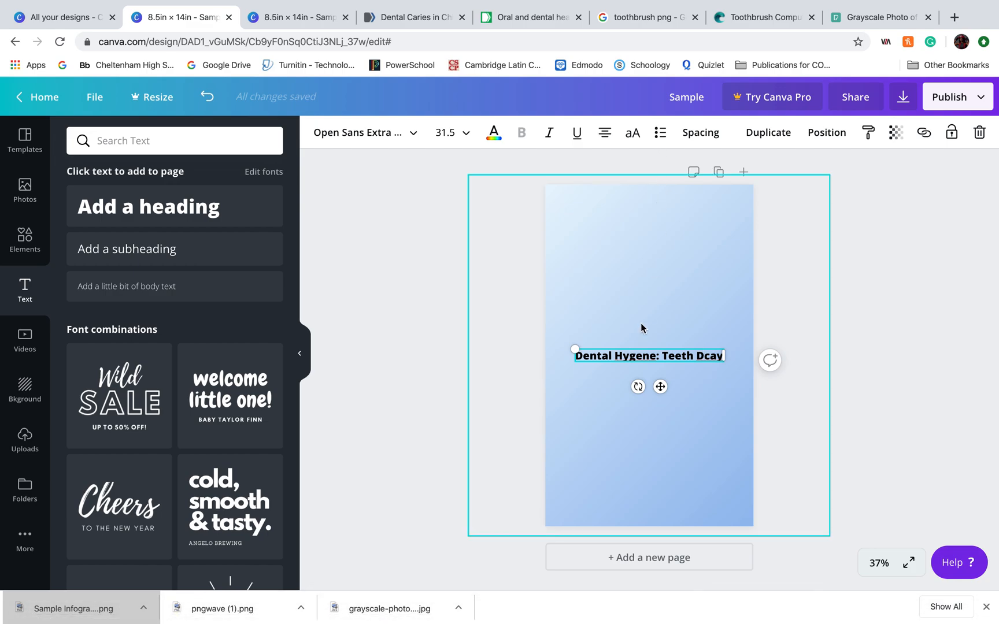
{"action": "left_click", "coordinate": [630, 355]}
{"action": "type", "text": "i"}
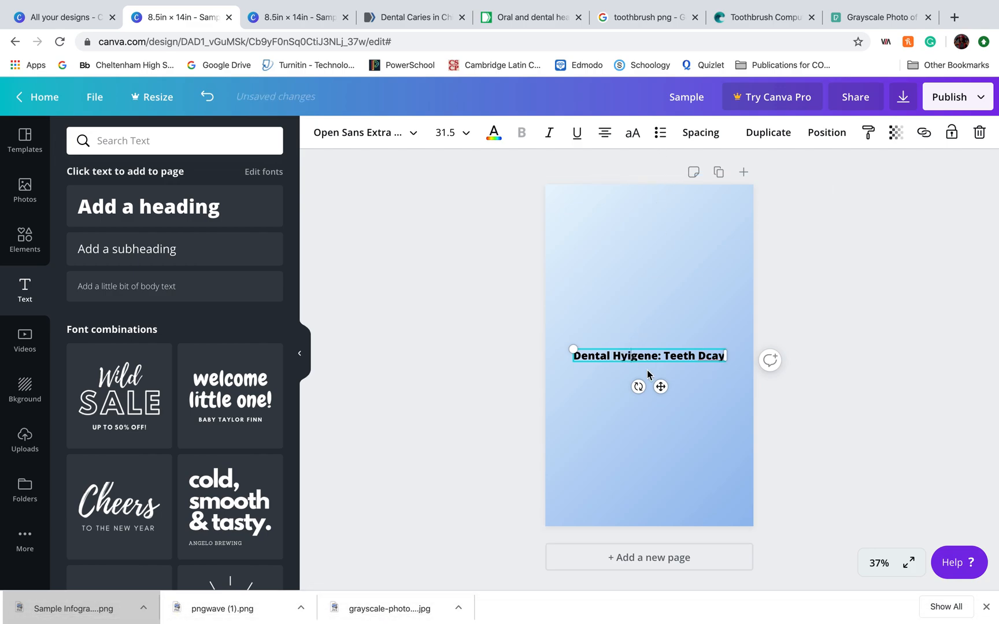
Switch to Preview to check the title on the finished dental infographic, and return to Chrome.
{"action": "mouse_move", "coordinate": [724, 610]}
{"action": "left_click", "coordinate": [820, 608]}
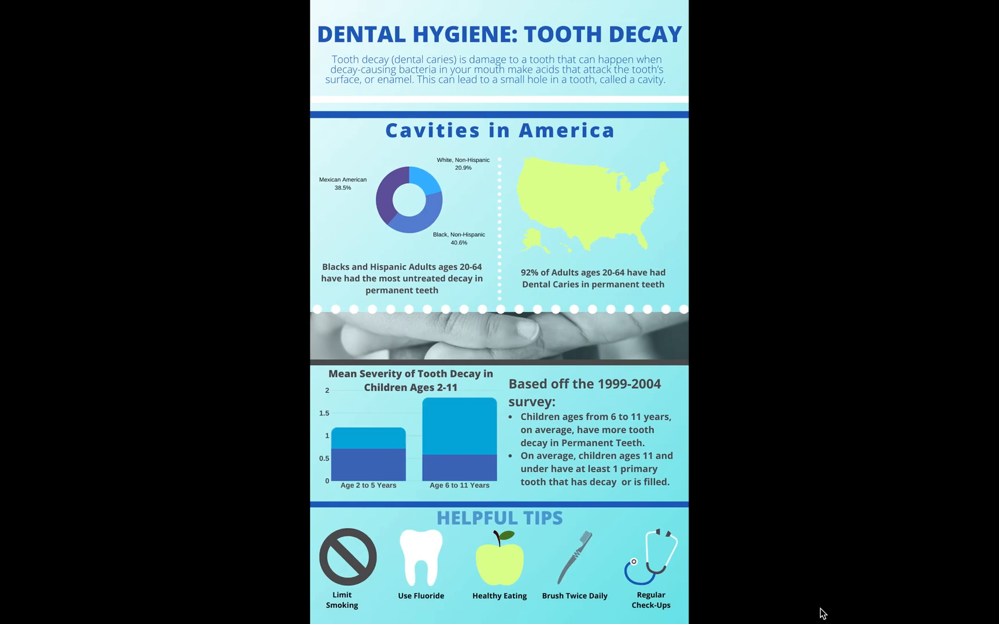
{"action": "mouse_move", "coordinate": [782, 621]}
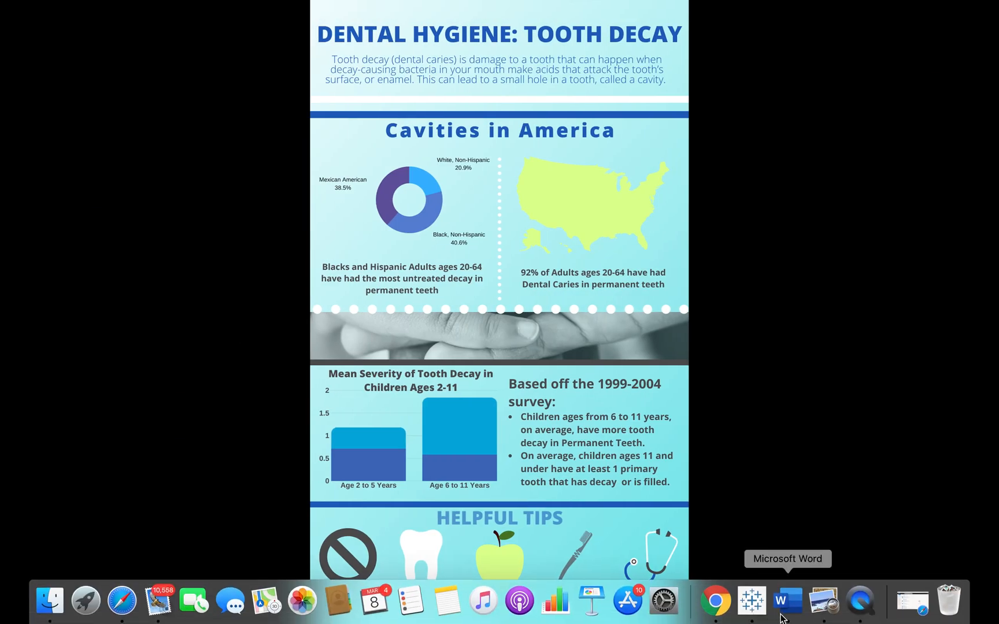
{"action": "left_click", "coordinate": [719, 611]}
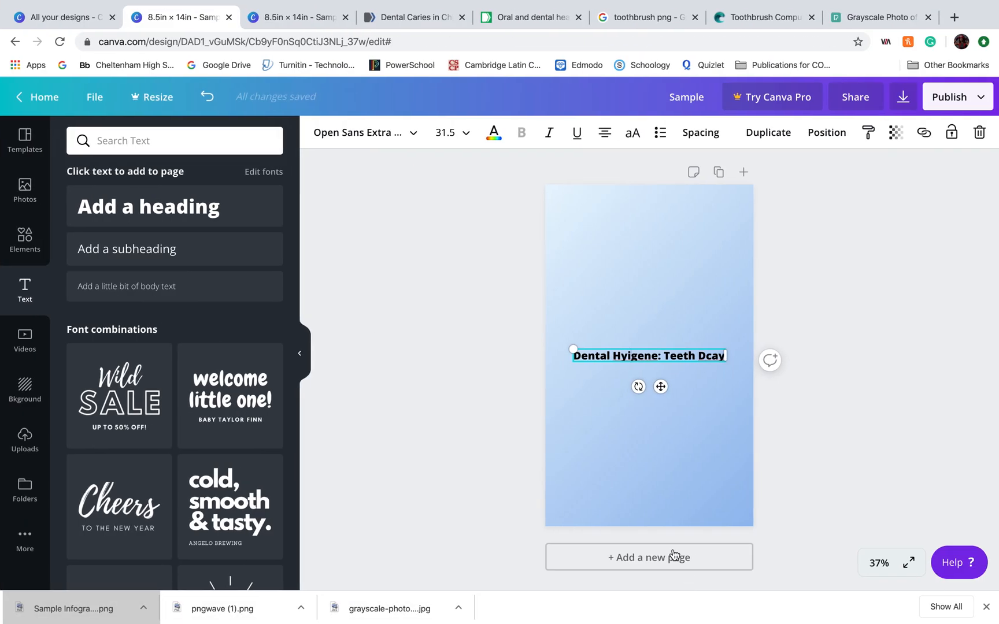
Correct the heading to "Dental Hygiene: Teeth Decay" and move it near the top of the page.
{"action": "left_click", "coordinate": [635, 356]}
{"action": "type", "text": "i"}
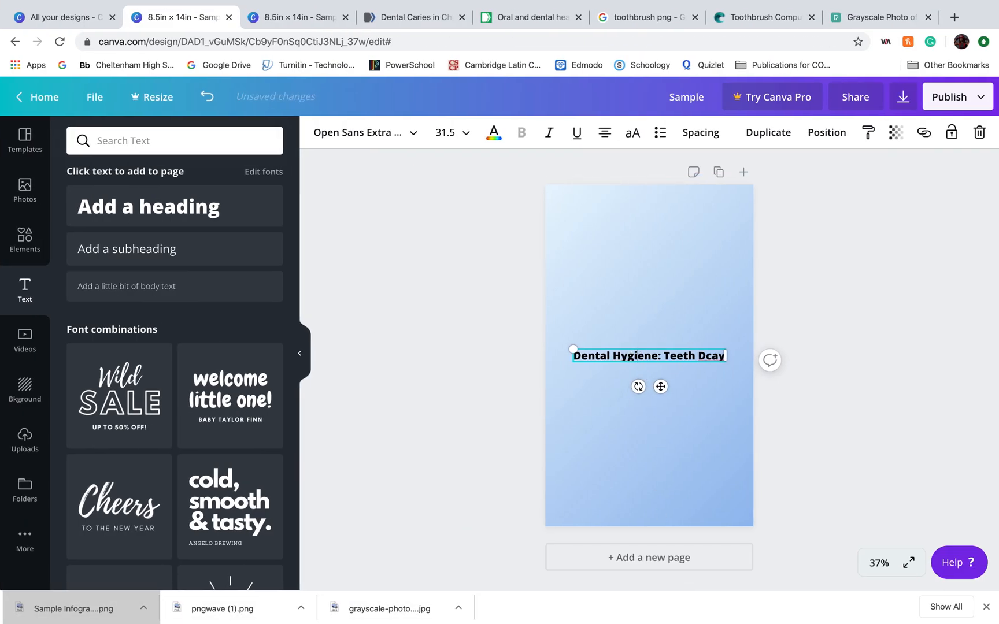
{"action": "left_click", "coordinate": [714, 374]}
{"action": "left_click", "coordinate": [706, 361]}
{"action": "left_click", "coordinate": [703, 356]}
{"action": "type", "text": "e"}
{"action": "left_click_drag", "start_coordinate": [705, 349], "coordinate": [704, 214]}
{"action": "left_click", "coordinate": [714, 260]}
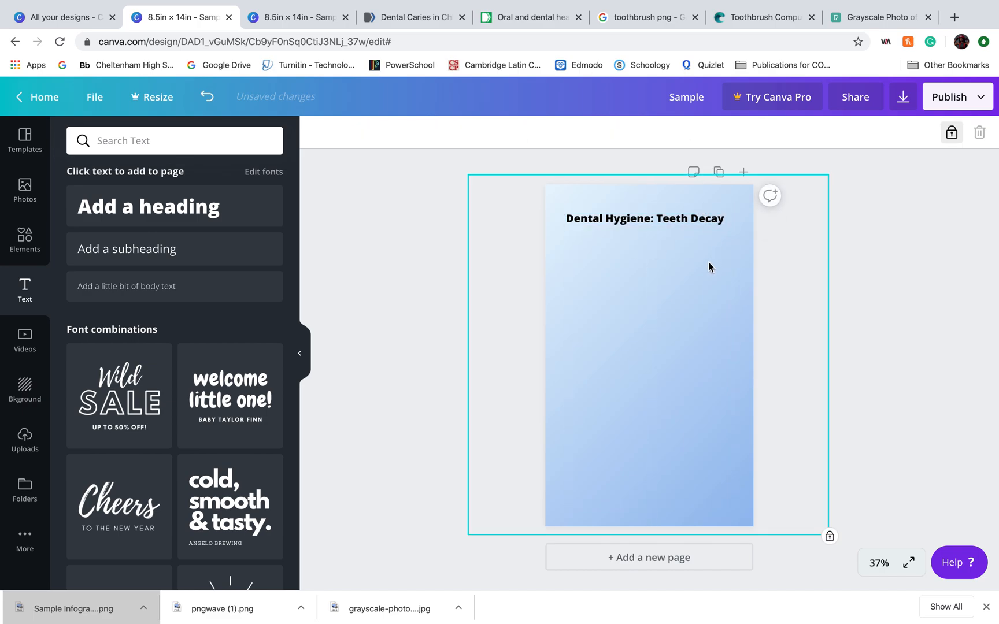
Make the heading all uppercase and fit it on a single line close to the page's top edge.
{"action": "left_click", "coordinate": [690, 223]}
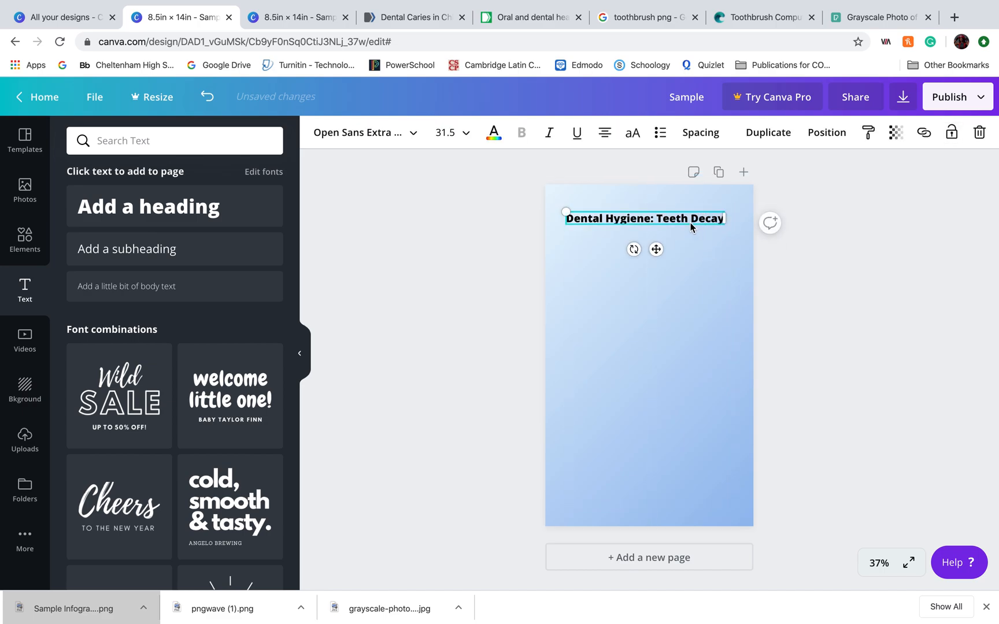
{"action": "left_click", "coordinate": [628, 138]}
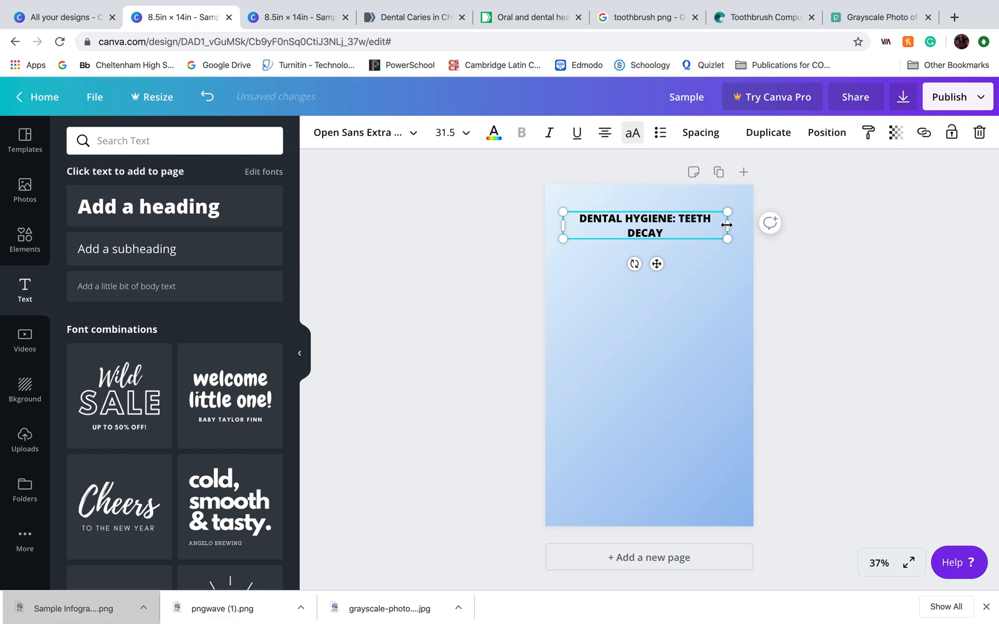
{"action": "left_click_drag", "start_coordinate": [734, 225], "coordinate": [687, 206]}
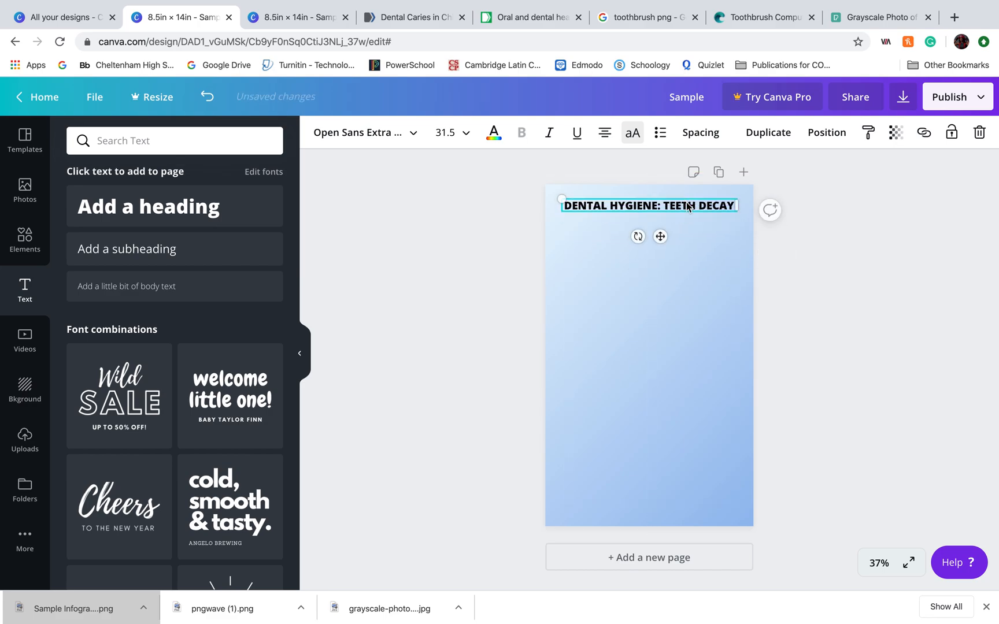
{"action": "left_click", "coordinate": [685, 245]}
Browse the fonts, try Abhaya Libre ExtraBold on the heading and set it back to Open Sans Extra Bold.
{"action": "left_click", "coordinate": [657, 207]}
{"action": "left_click", "coordinate": [386, 142]}
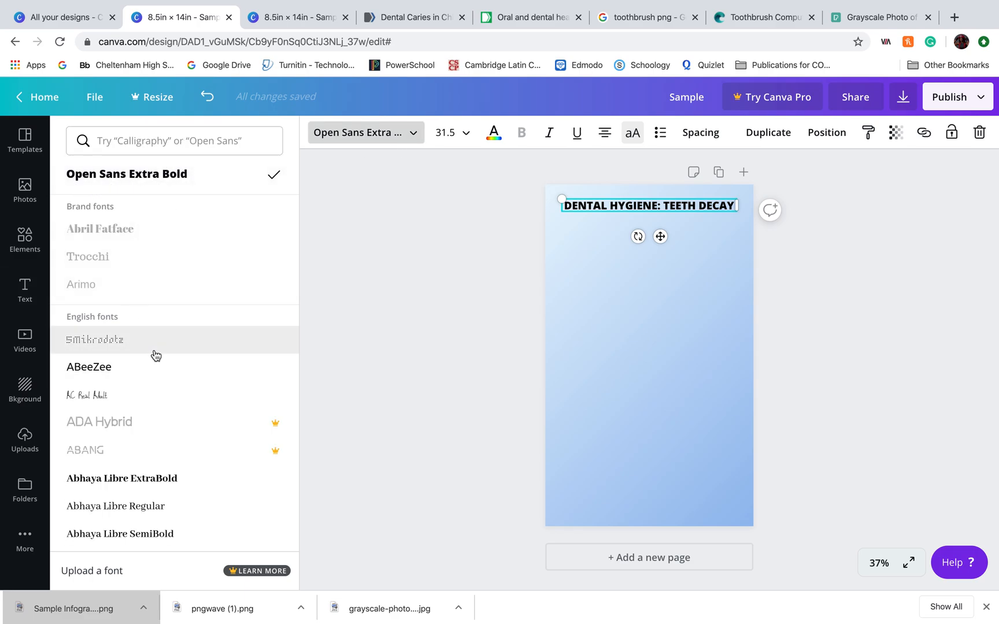
{"action": "scroll", "coordinate": [154, 354], "scroll_direction": "down", "scroll_amount": 5}
{"action": "scroll", "coordinate": [156, 355], "scroll_direction": "down", "scroll_amount": 10}
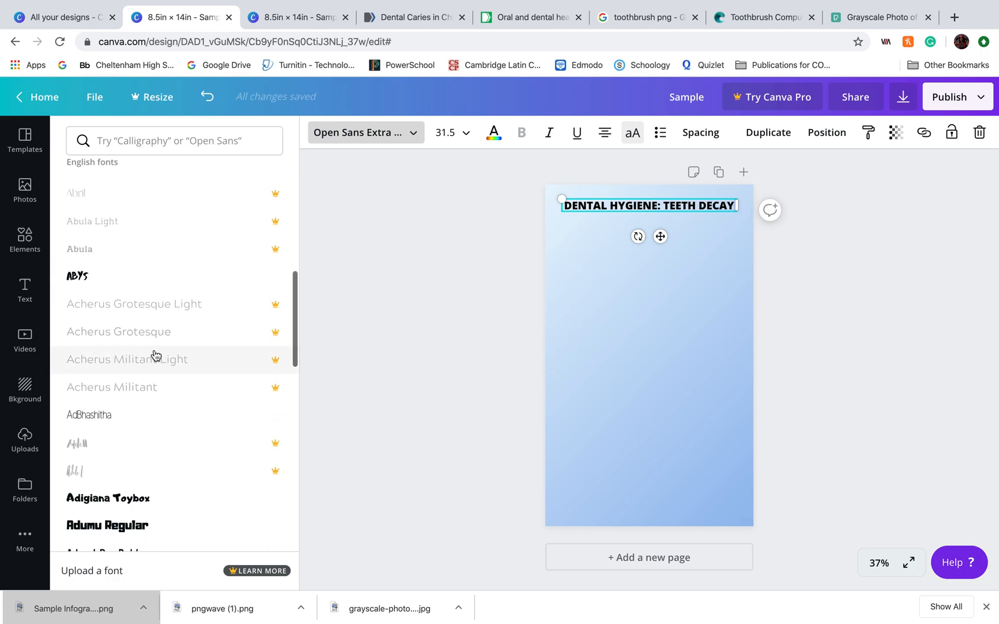
{"action": "scroll", "coordinate": [155, 355], "scroll_direction": "down", "scroll_amount": 4}
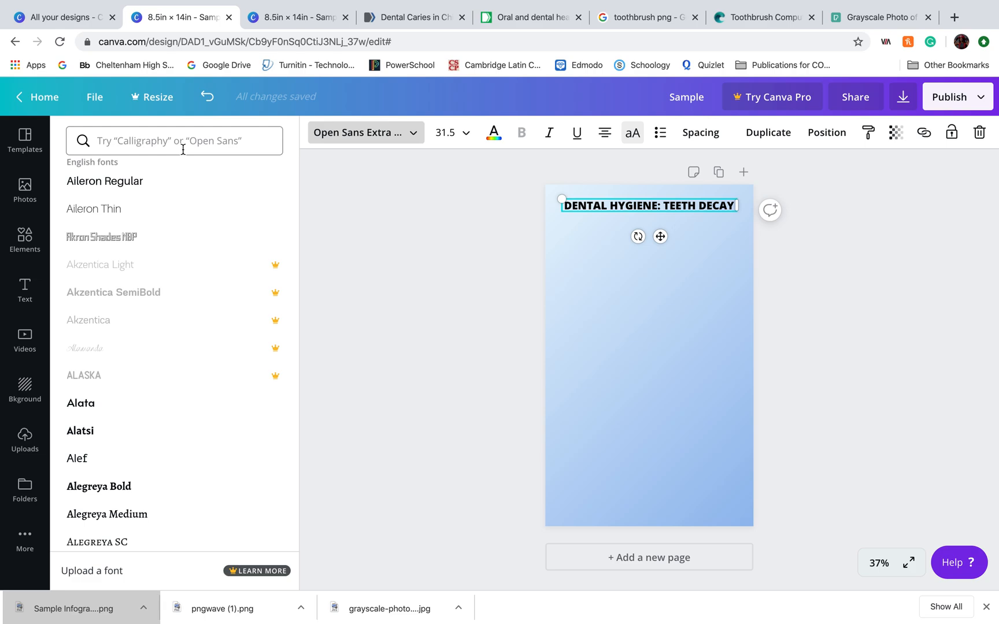
{"action": "scroll", "coordinate": [156, 257], "scroll_direction": "up", "scroll_amount": 15}
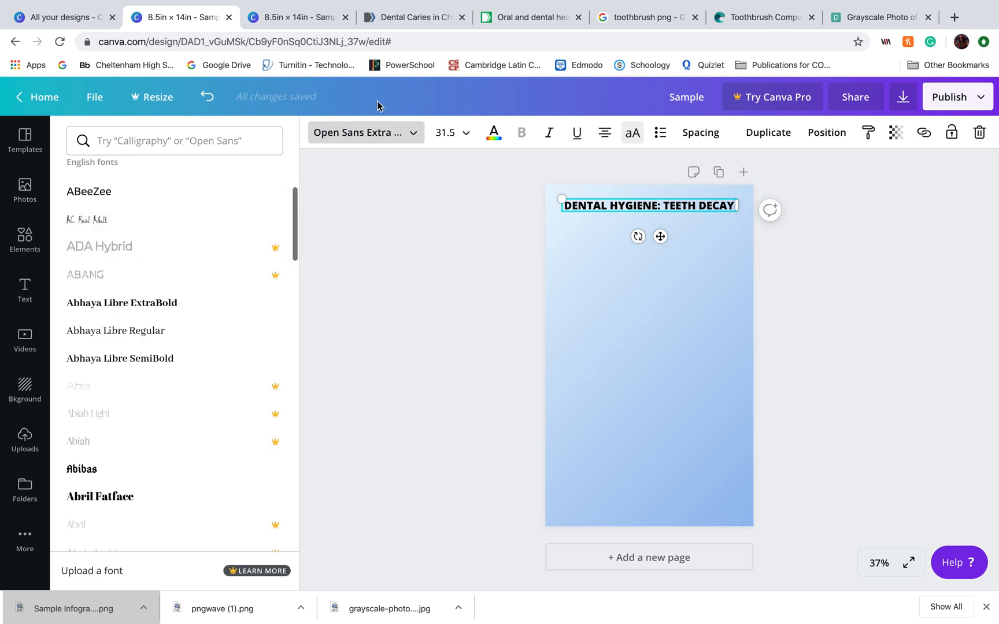
{"action": "scroll", "coordinate": [121, 283], "scroll_direction": "down", "scroll_amount": 1}
{"action": "left_click", "coordinate": [119, 296]}
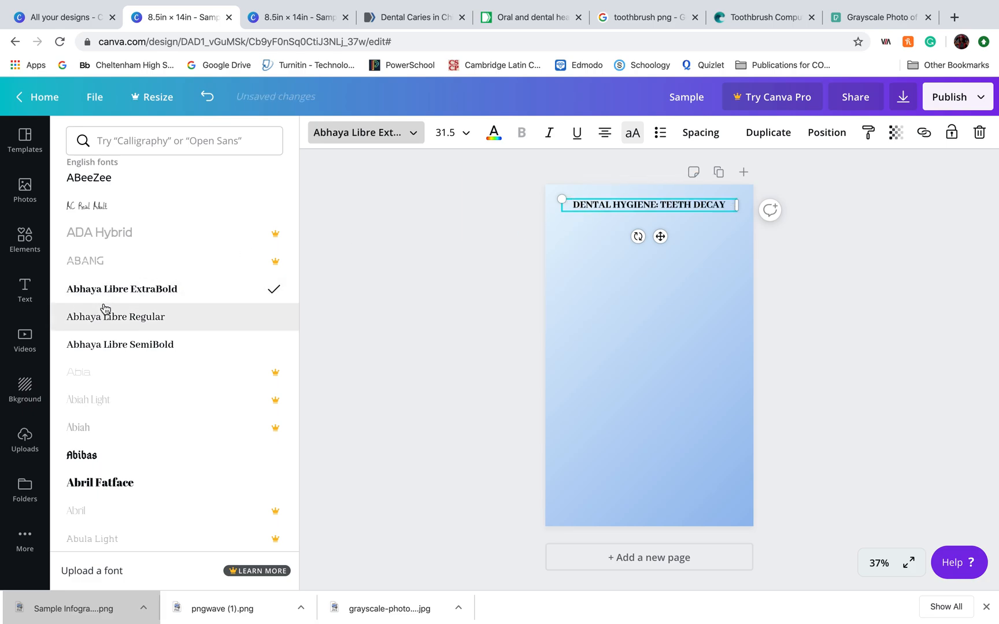
{"action": "scroll", "coordinate": [224, 263], "scroll_direction": "up", "scroll_amount": 5}
{"action": "left_click", "coordinate": [189, 184]}
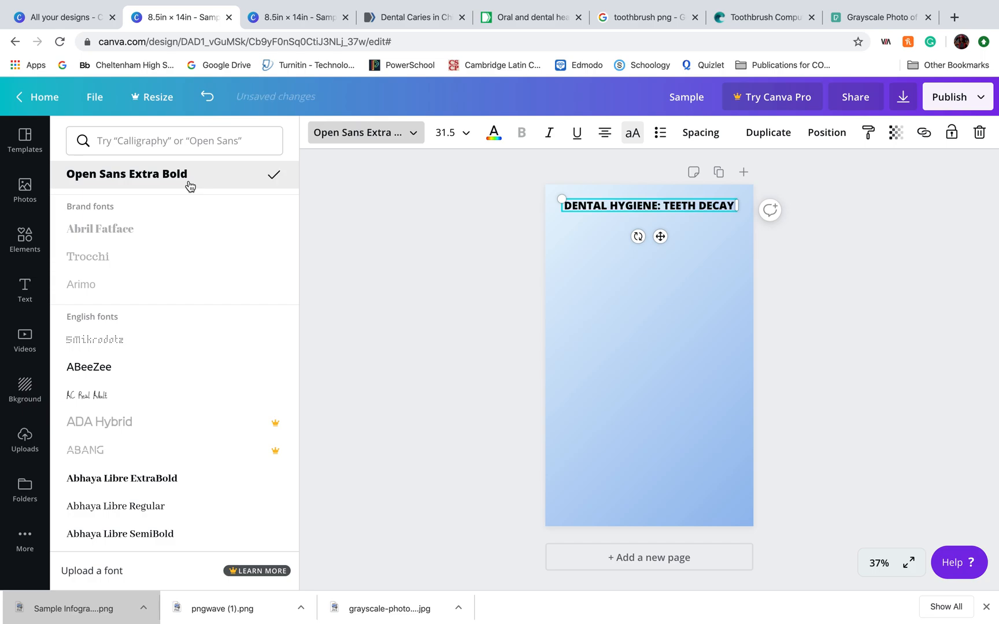
{"action": "scroll", "coordinate": [179, 343], "scroll_direction": "down", "scroll_amount": 6}
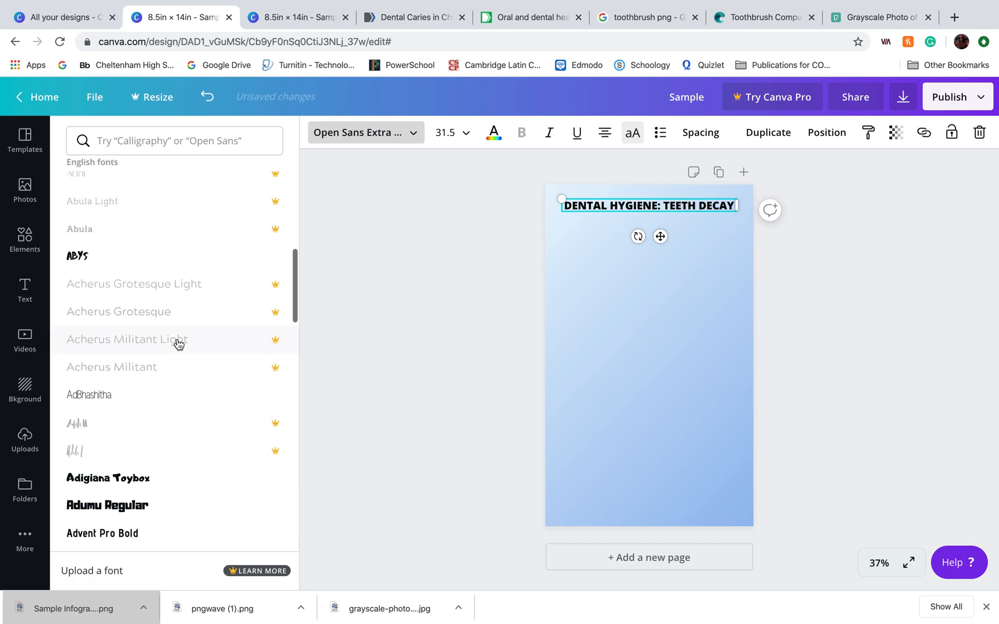
Set the heading's font size to 36 and widen its text box so it fits on a single line centred near the page top.
{"action": "left_click", "coordinate": [465, 137]}
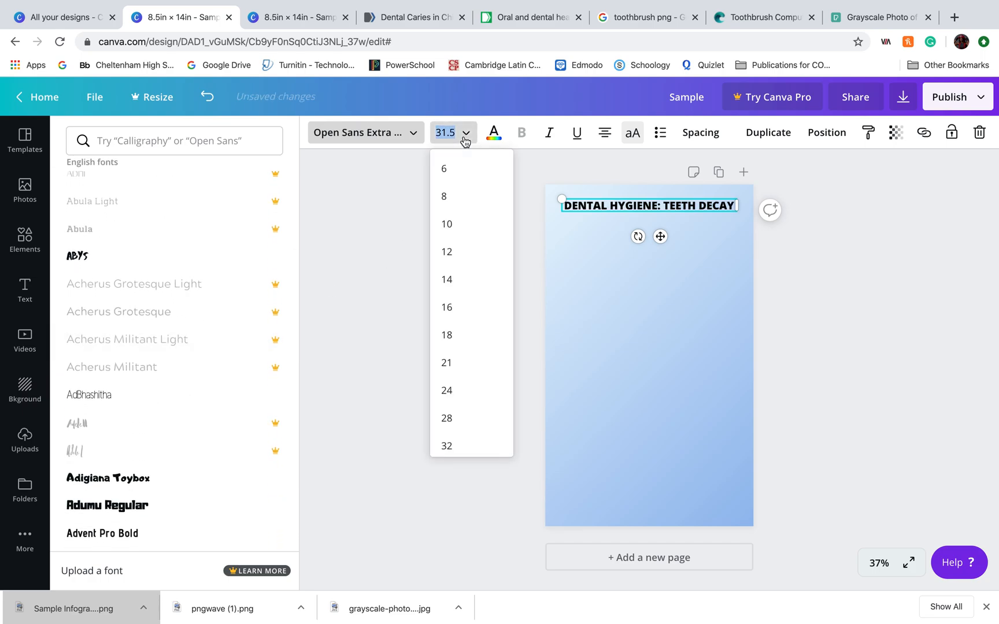
{"action": "scroll", "coordinate": [460, 277], "scroll_direction": "down", "scroll_amount": 3}
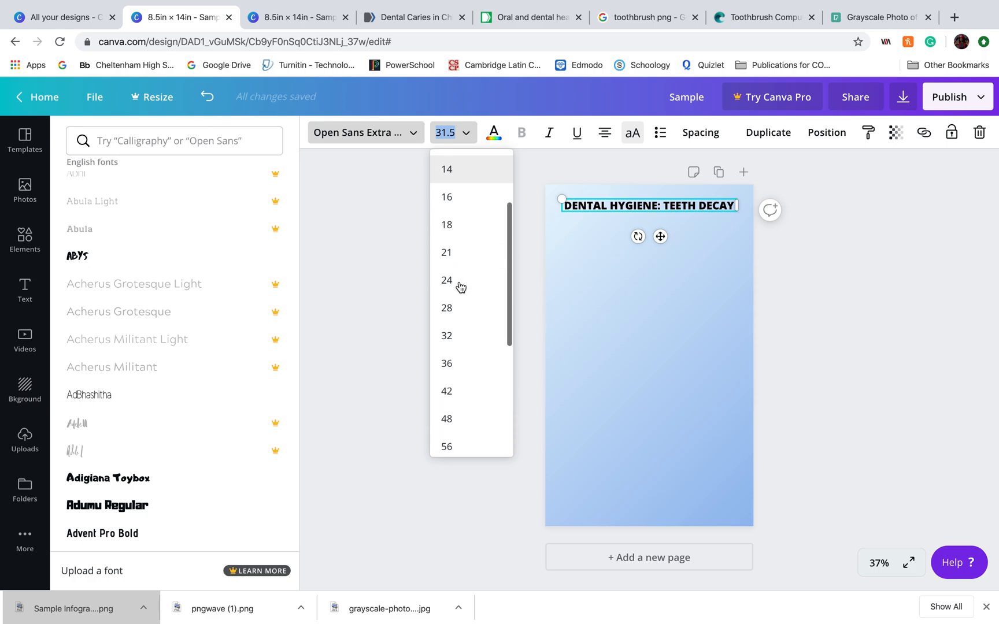
{"action": "scroll", "coordinate": [461, 287], "scroll_direction": "down", "scroll_amount": 1}
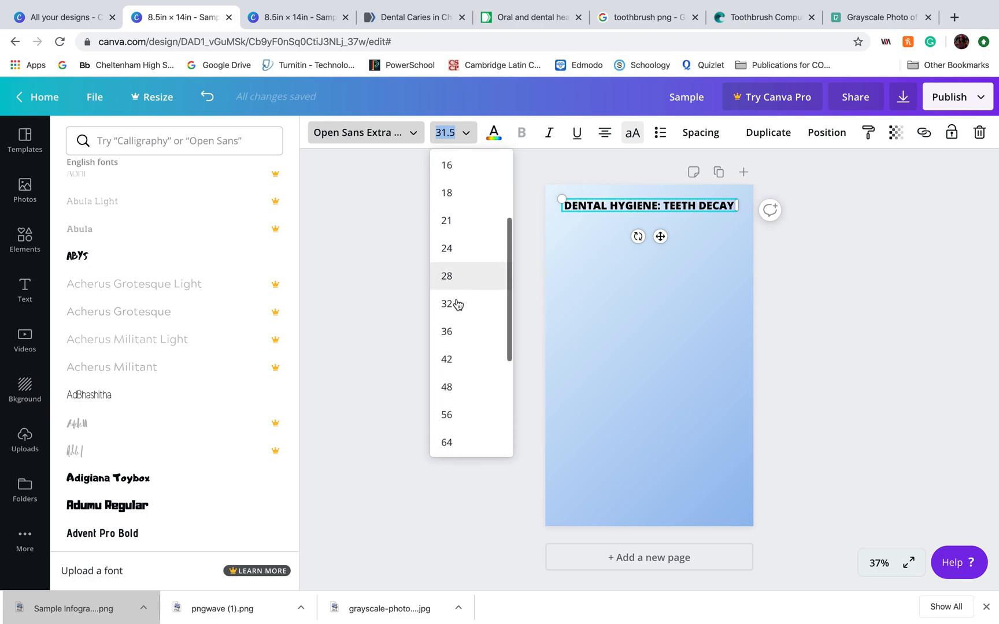
{"action": "left_click", "coordinate": [458, 331]}
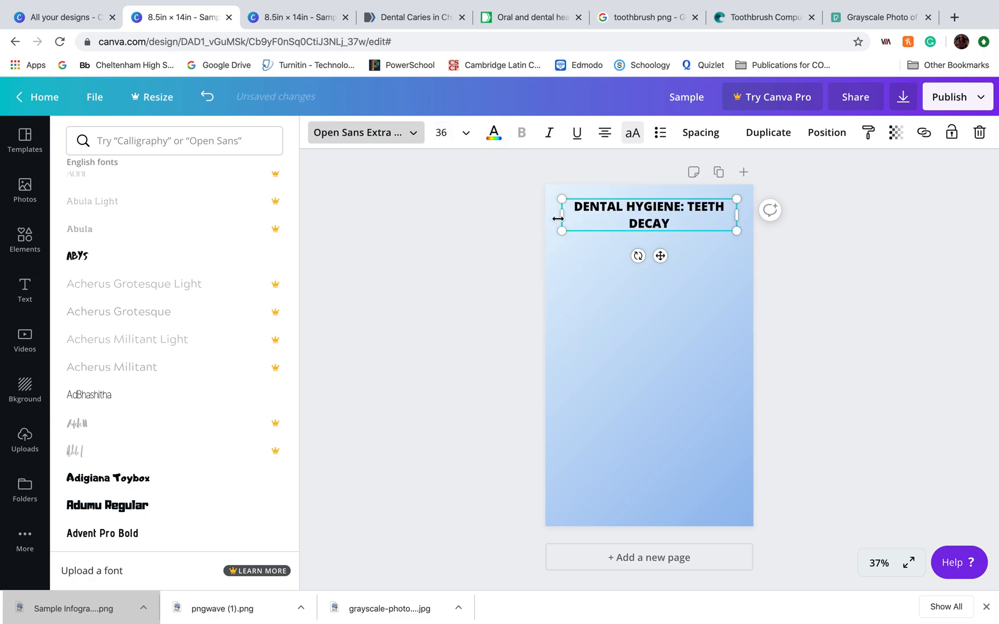
{"action": "left_click_drag", "start_coordinate": [562, 217], "coordinate": [550, 217]}
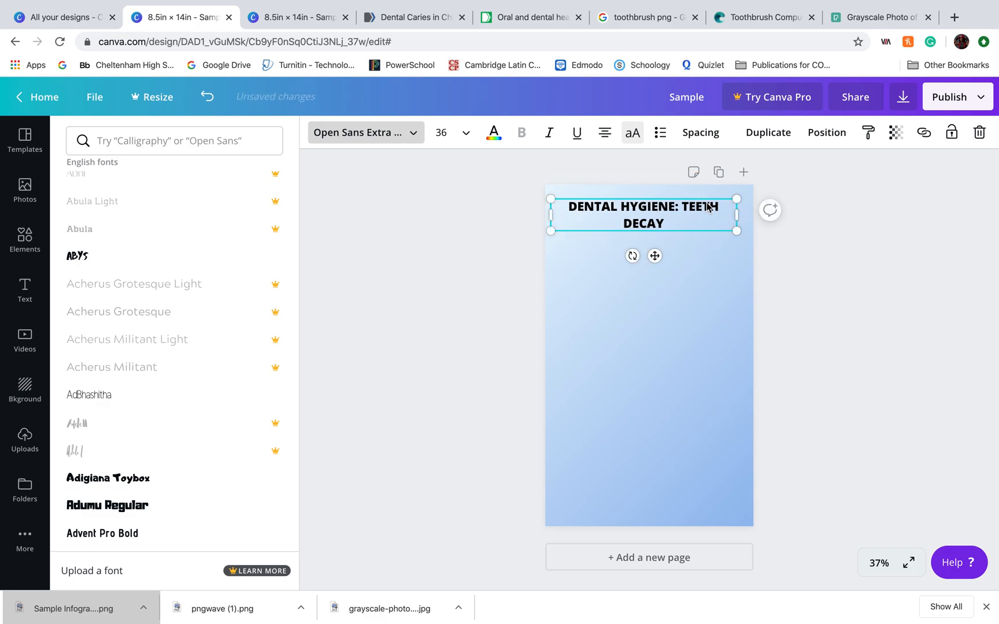
{"action": "left_click_drag", "start_coordinate": [739, 214], "coordinate": [700, 198]}
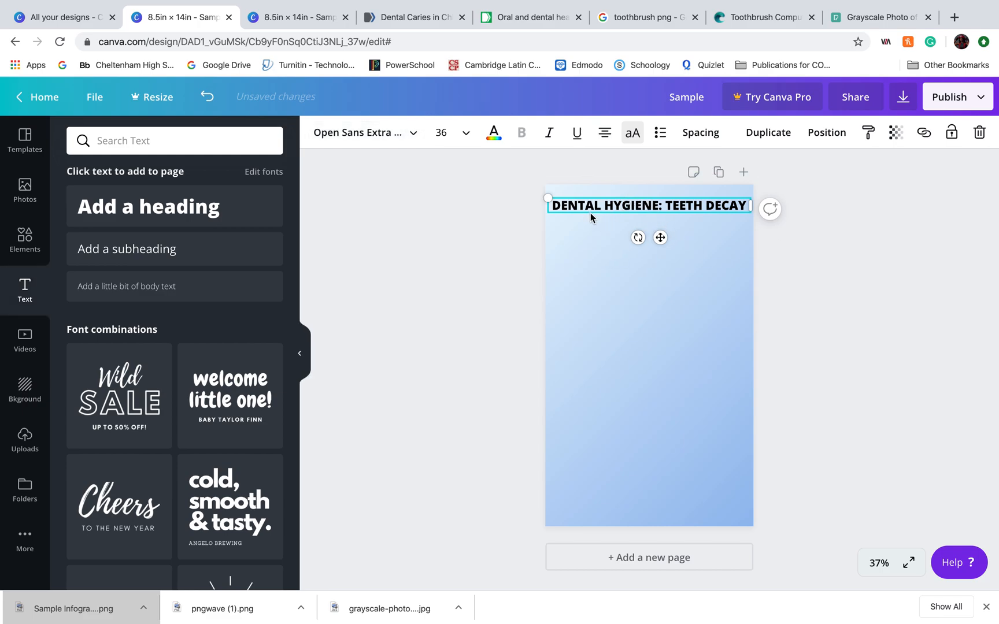
Add body text reading "Sample Infographic for Class" at size 38.8 and place it centred directly below the heading.
{"action": "left_click_drag", "start_coordinate": [189, 289], "coordinate": [697, 252]}
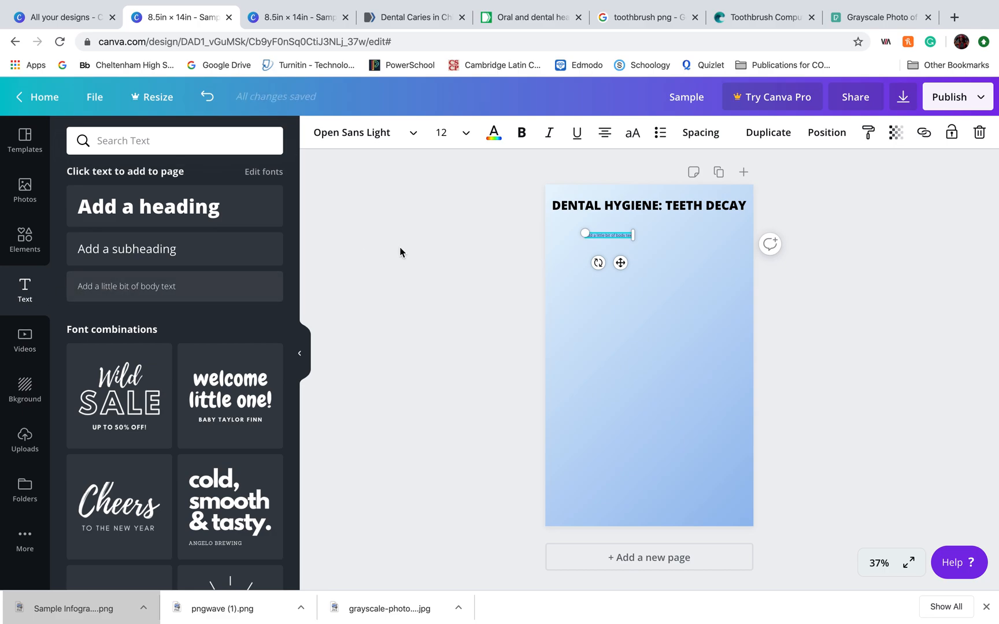
{"action": "left_click_drag", "start_coordinate": [651, 233], "coordinate": [741, 244]}
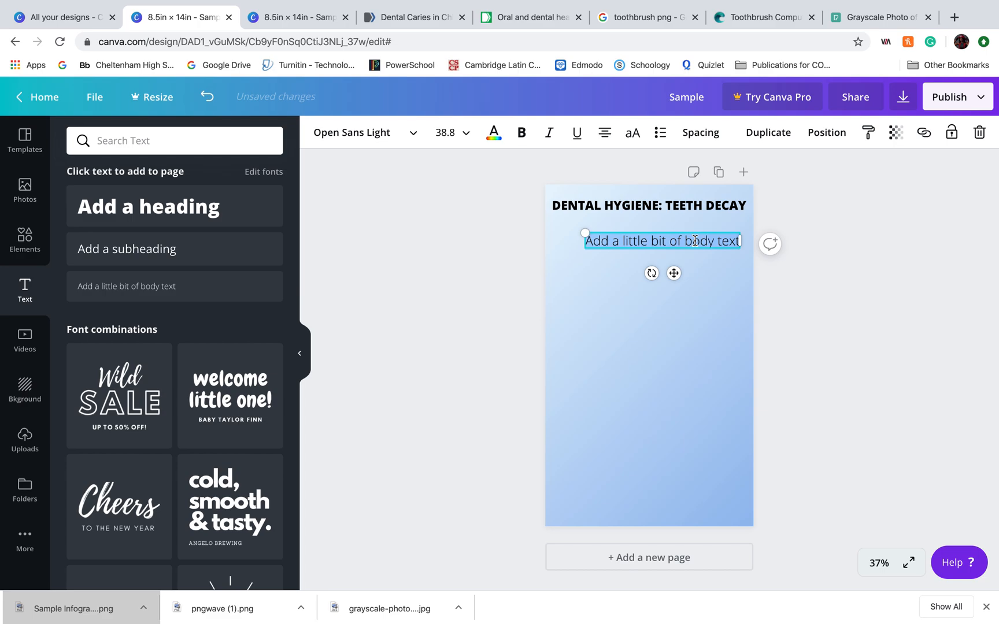
{"action": "key", "text": "BackSpace"}
{"action": "type", "text": "Sam"}
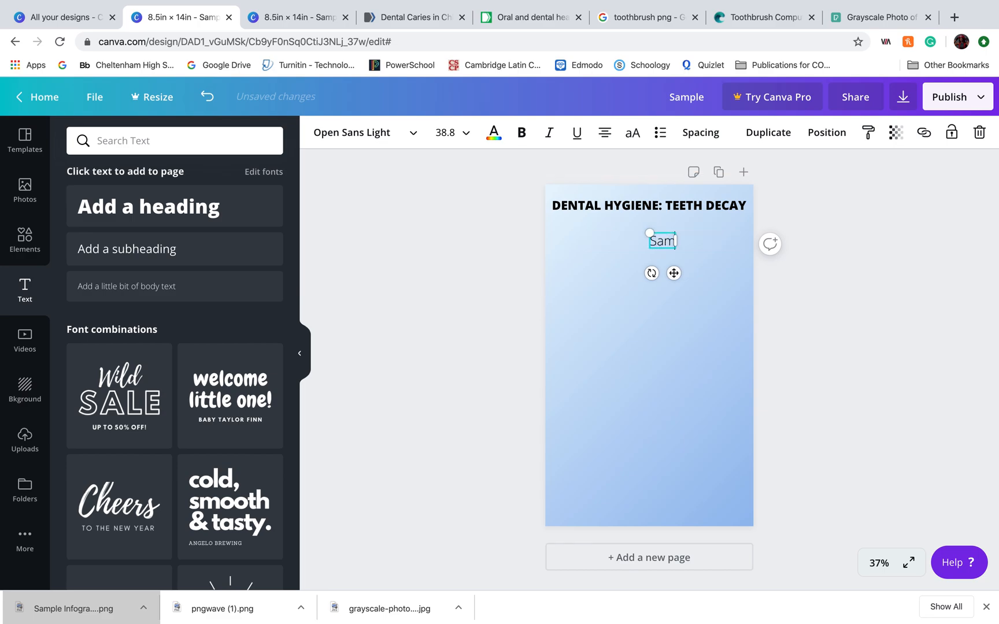
{"action": "type", "text": "ple In"}
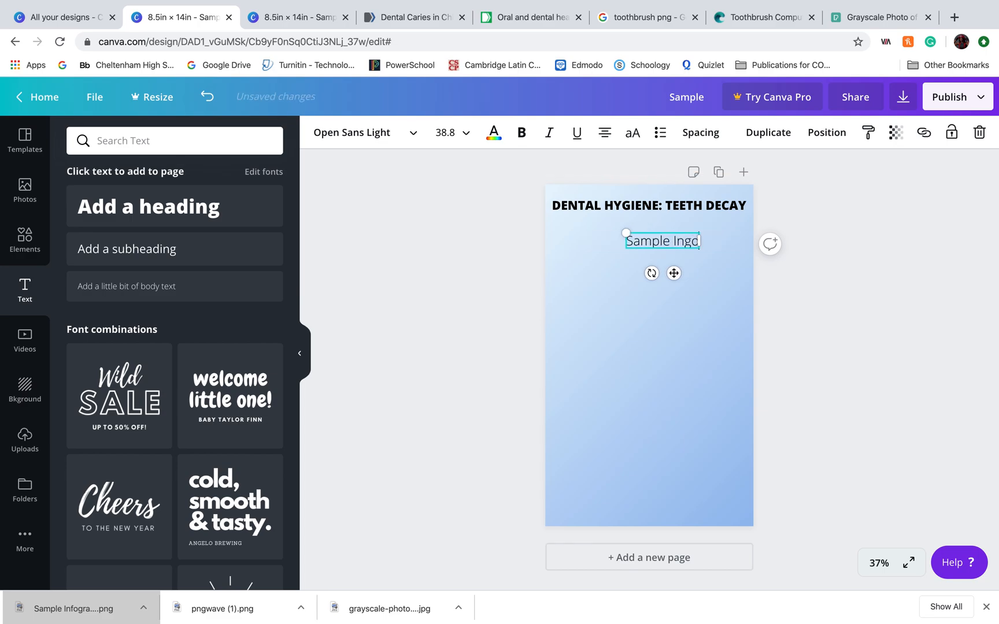
{"action": "type", "text": "fogr"}
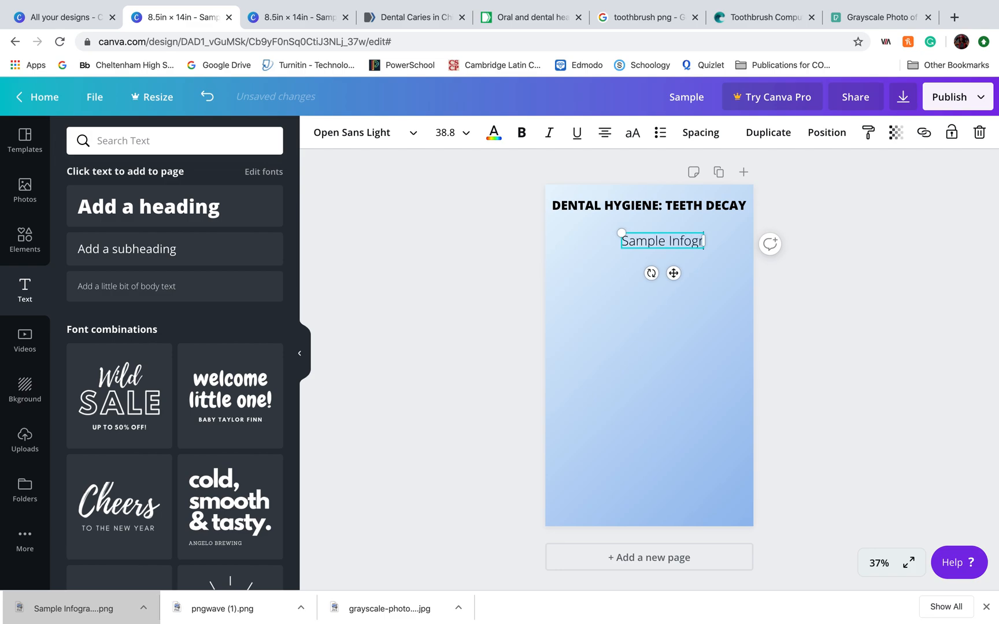
{"action": "type", "text": "aphic fo"}
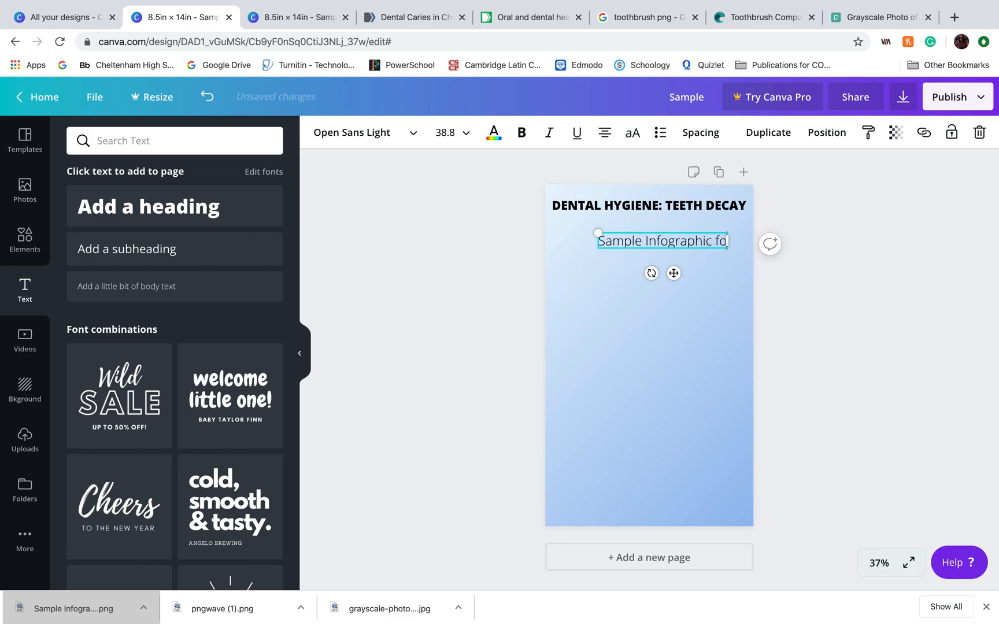
{"action": "type", "text": "r Class"}
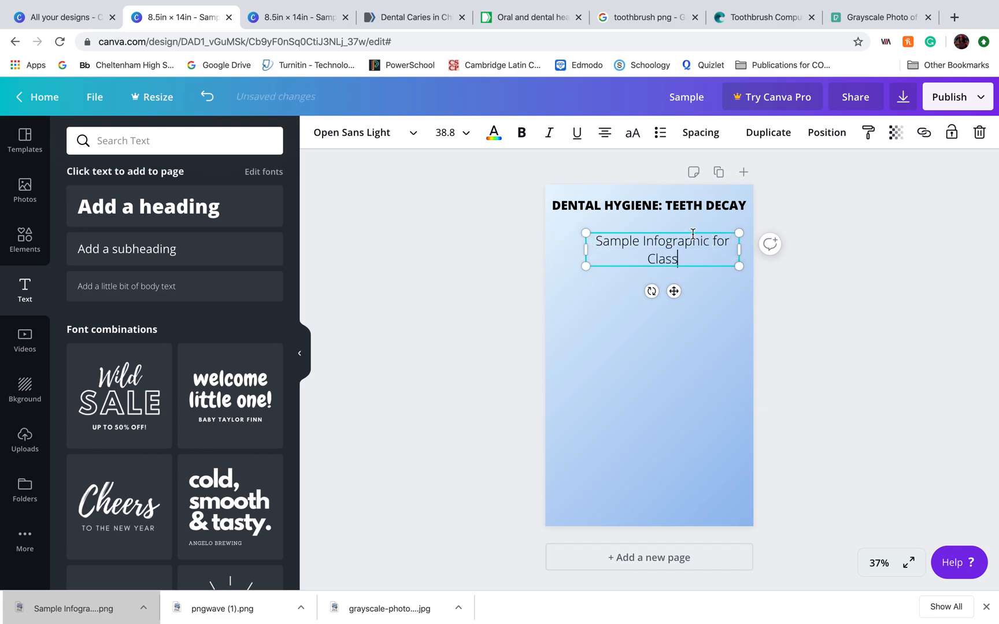
{"action": "left_click_drag", "start_coordinate": [693, 232], "coordinate": [678, 212]}
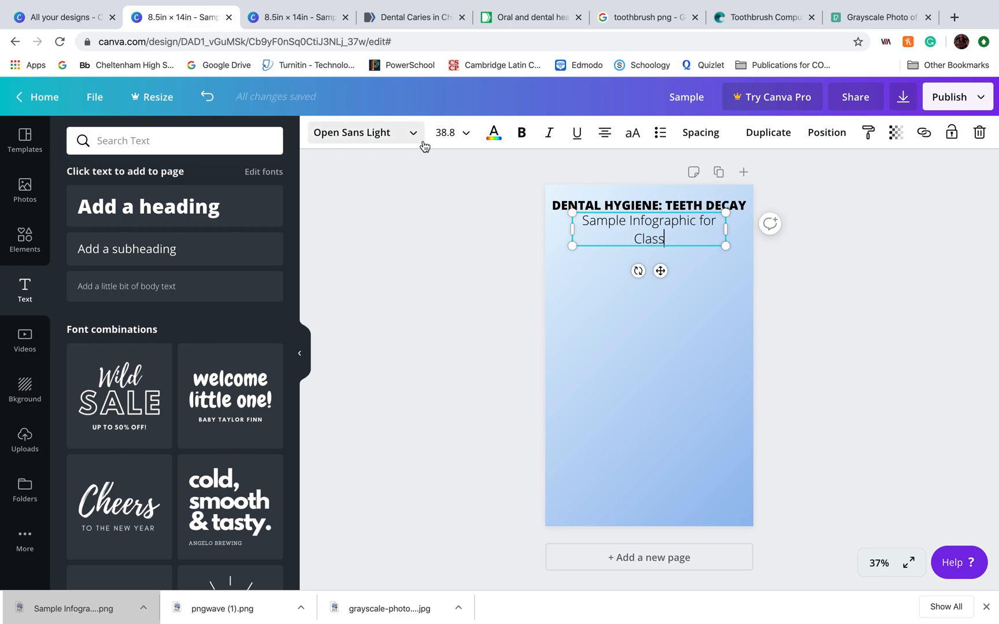
Change the text colour of both the "Sample Infographic for Class" line and the heading to the default dark blue.
{"action": "left_click", "coordinate": [493, 134]}
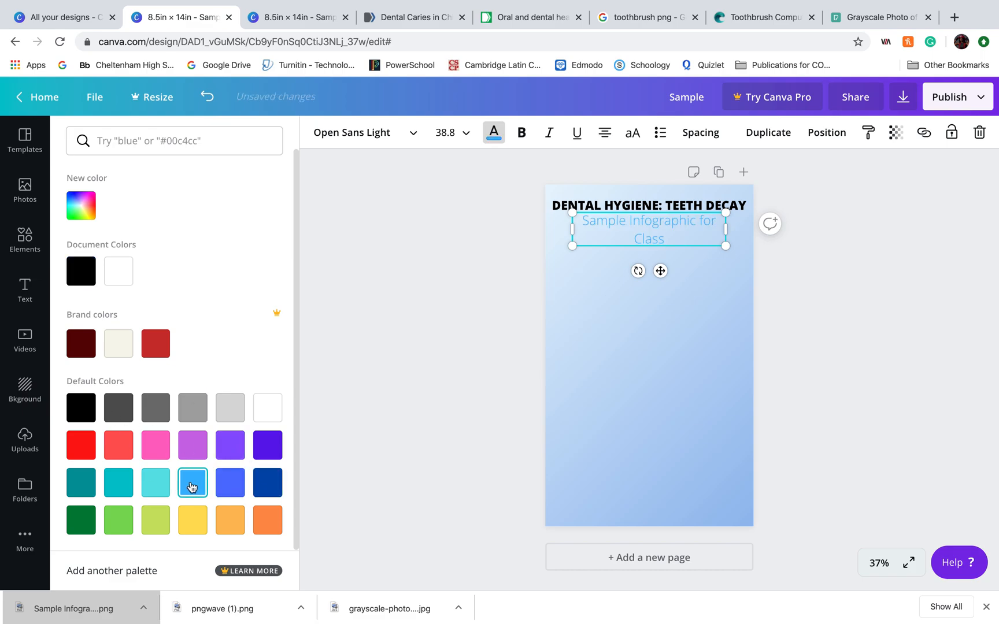
{"action": "left_click", "coordinate": [266, 495]}
{"action": "left_click", "coordinate": [571, 322]}
{"action": "left_click", "coordinate": [591, 206]}
{"action": "left_click", "coordinate": [491, 137]}
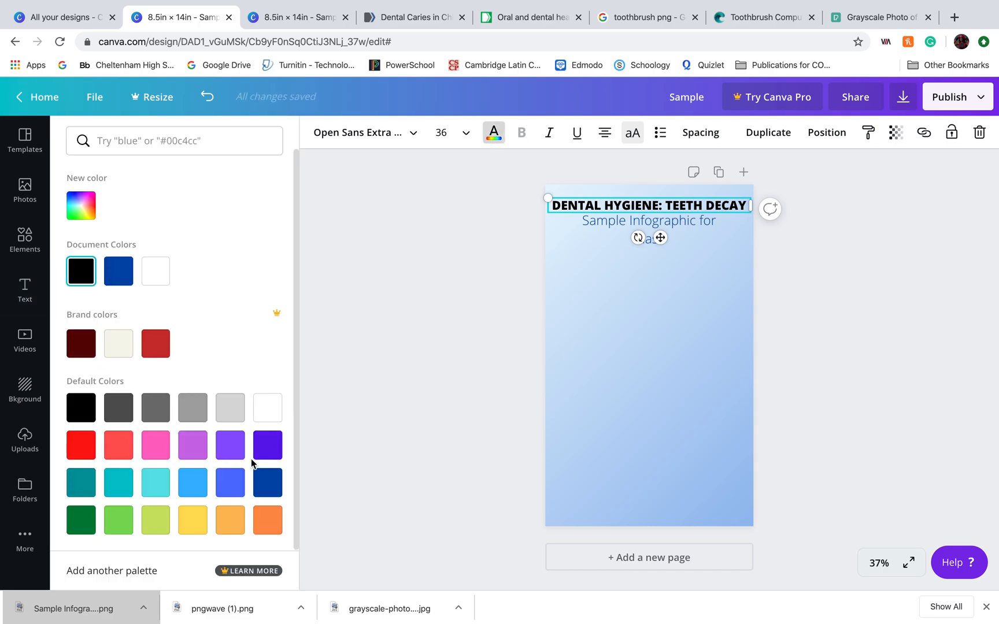
{"action": "left_click", "coordinate": [268, 480]}
{"action": "left_click", "coordinate": [609, 330]}
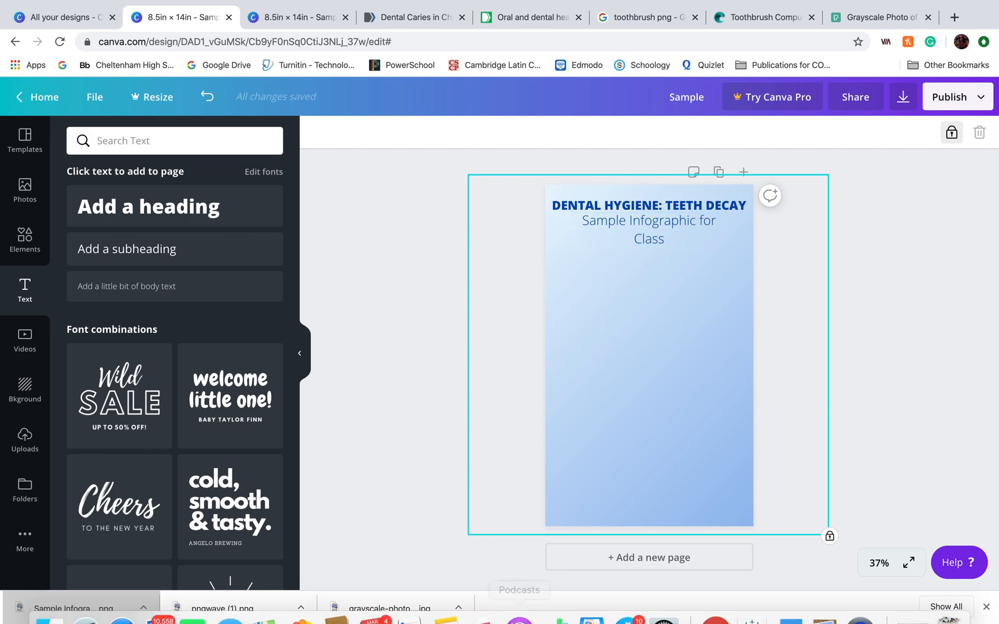
{"action": "left_click", "coordinate": [867, 610]}
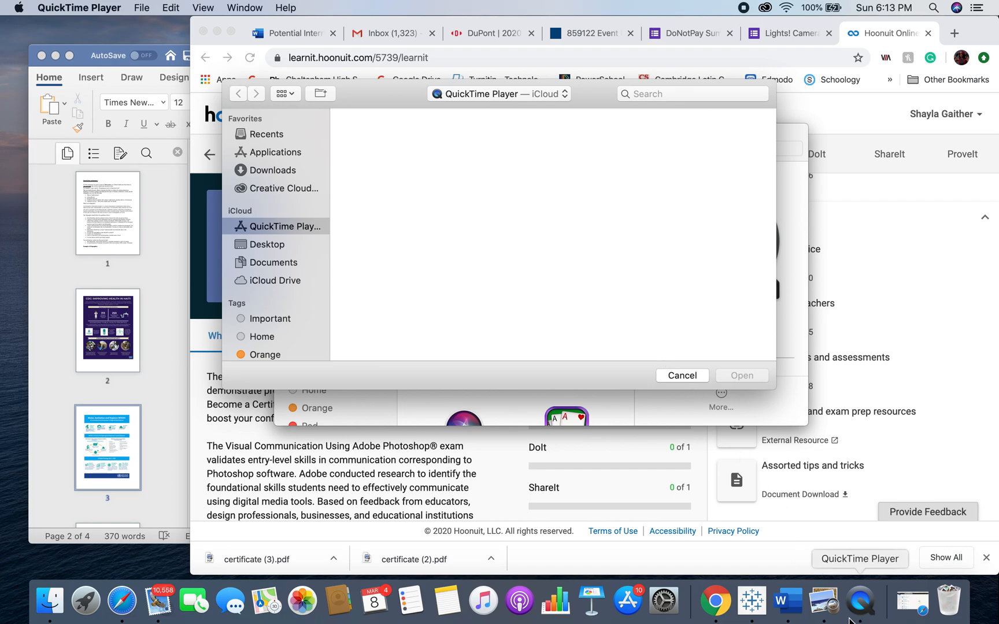
{"action": "right_click", "coordinate": [860, 601]}
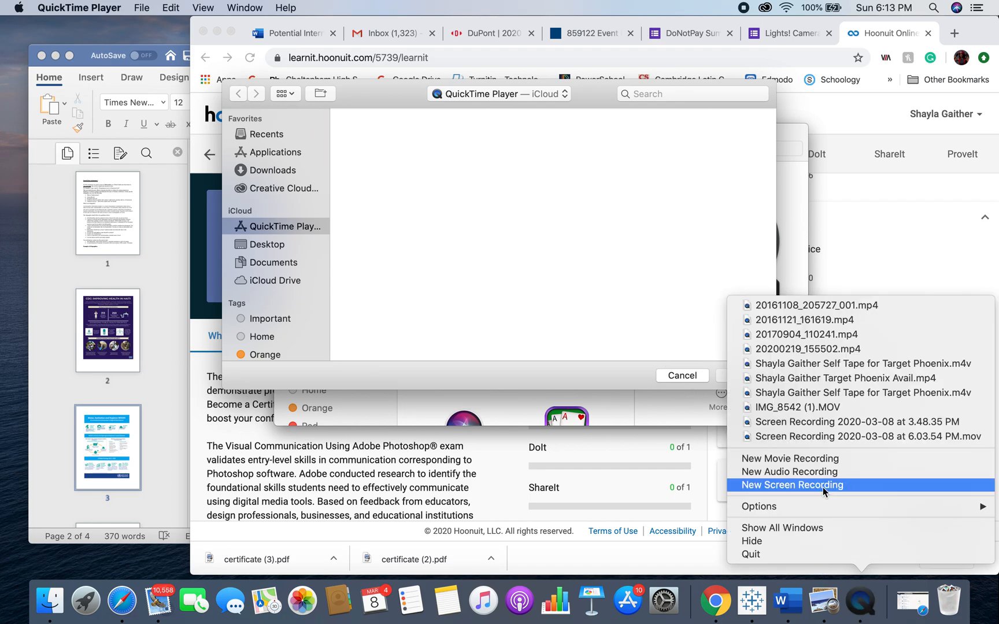